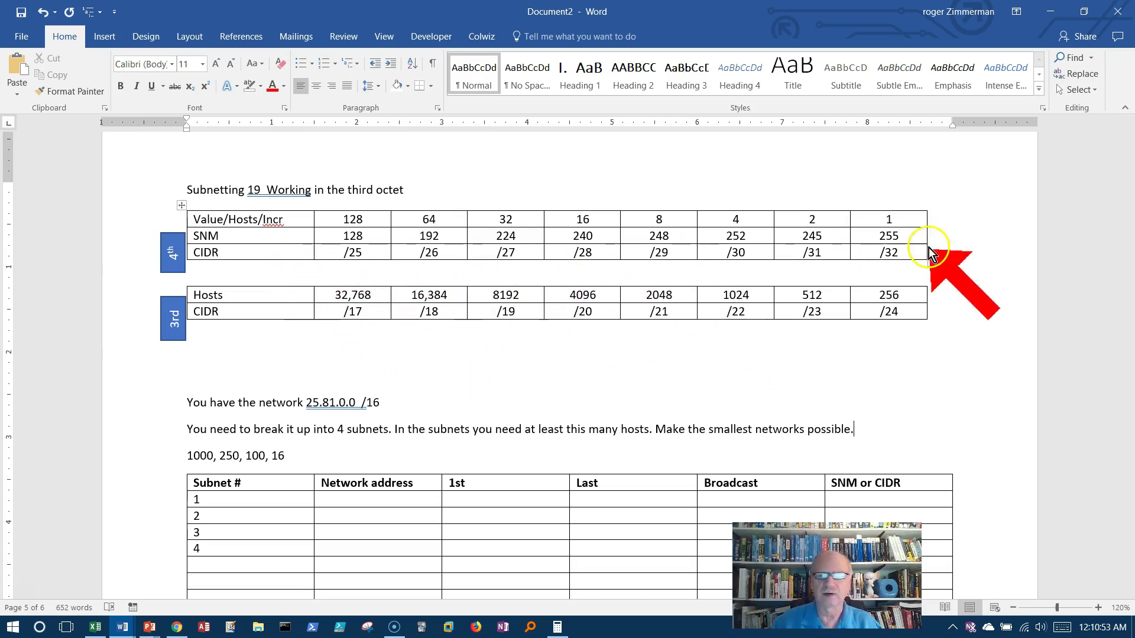
pyautogui.moveTo(906, 235); pyautogui.dragTo(355, 210)
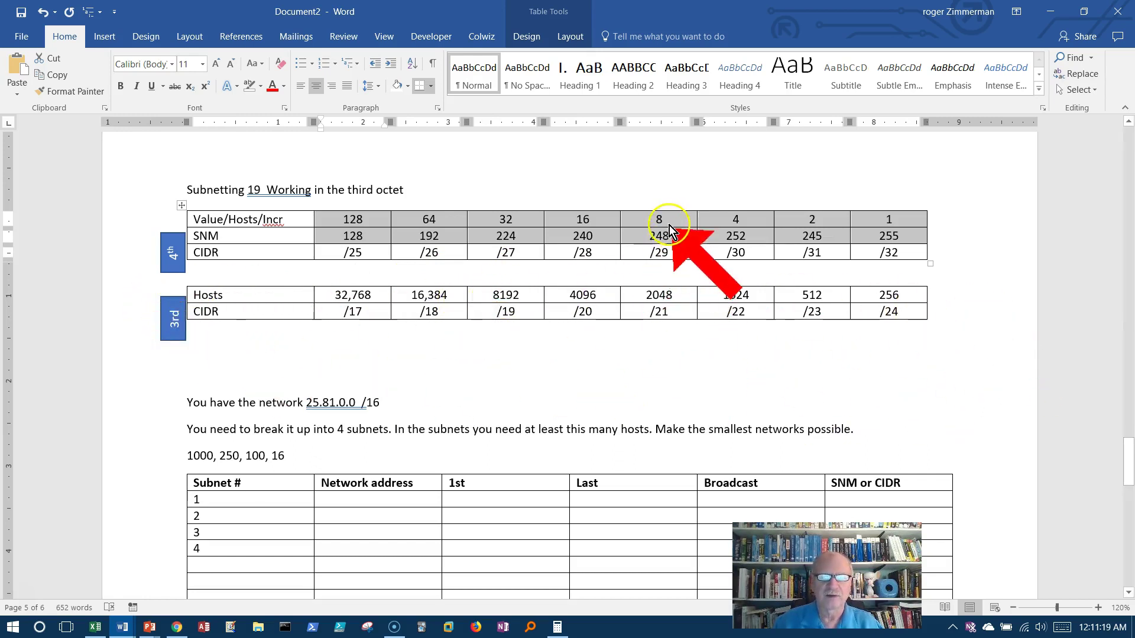
pyautogui.click(674, 280)
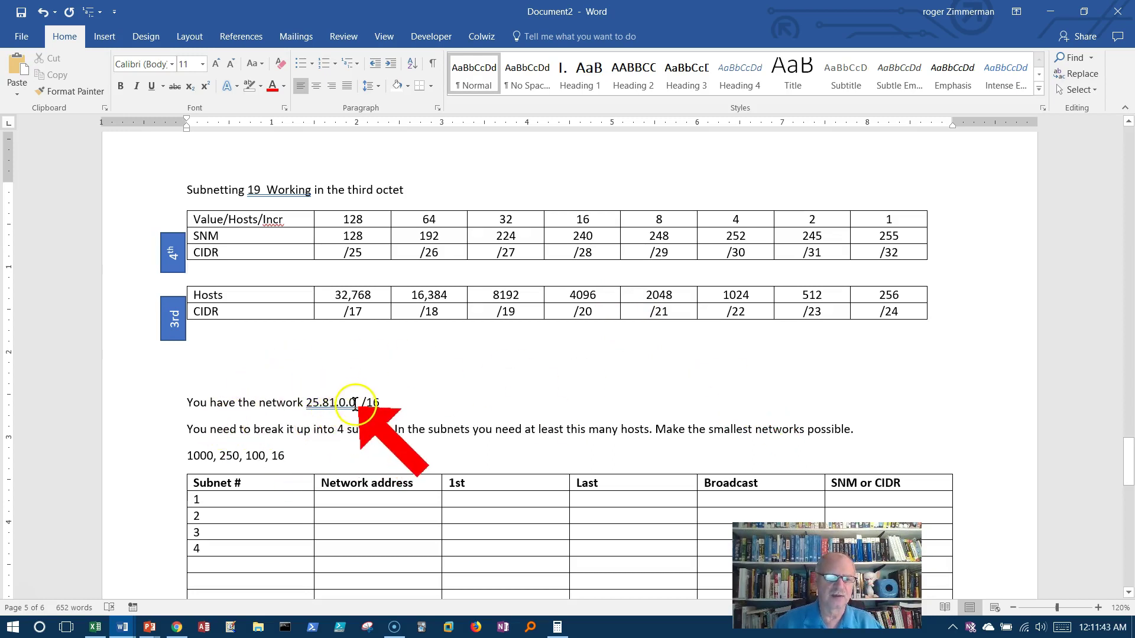
# Add the subnet mask 255.255.0.0 and its binary form 11111111.11111111.00000000.00000000 after /16 on the network line.
pyautogui.moveTo(352, 403); pyautogui.dragTo(305, 404)
pyautogui.click(405, 402)
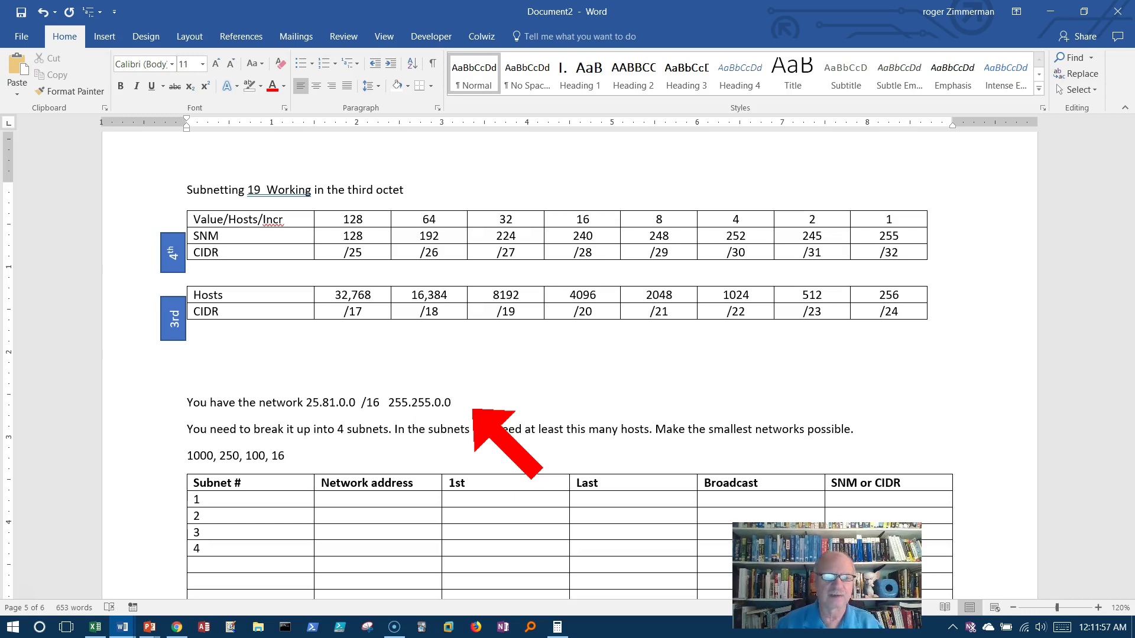
pyautogui.click(504, 406)
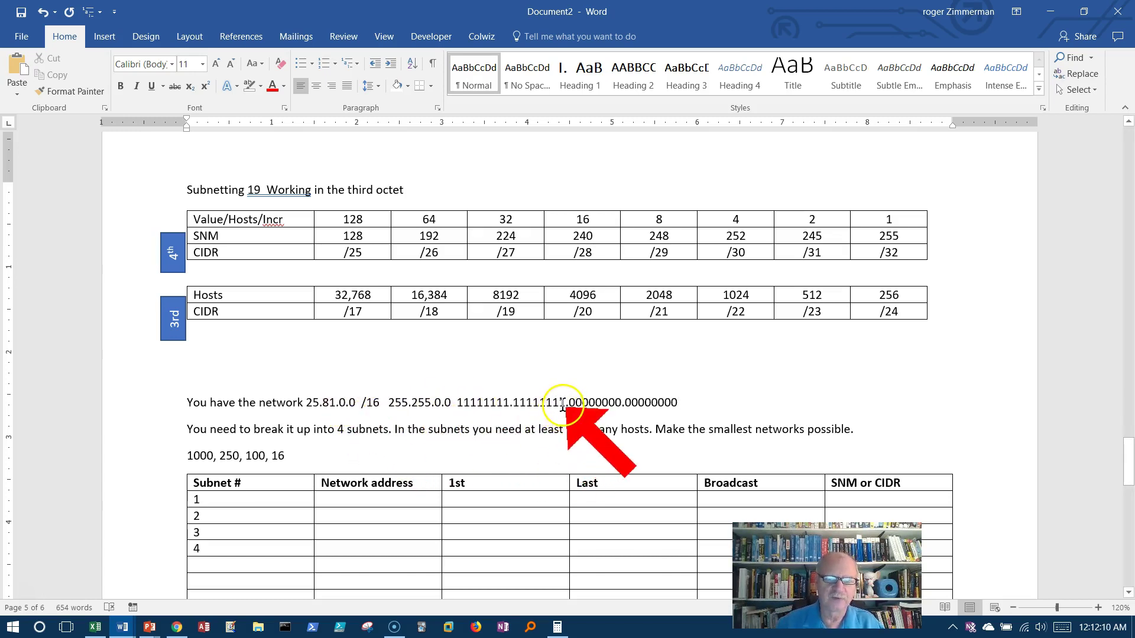
pyautogui.moveTo(566, 404); pyautogui.dragTo(456, 405)
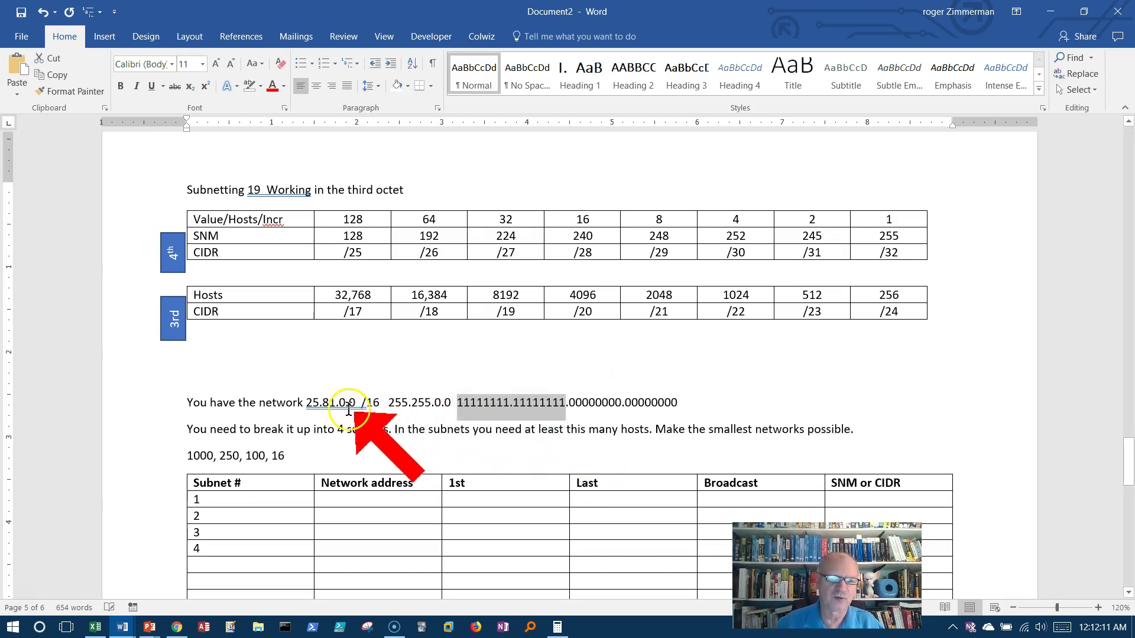
pyautogui.moveTo(336, 404); pyautogui.dragTo(307, 408)
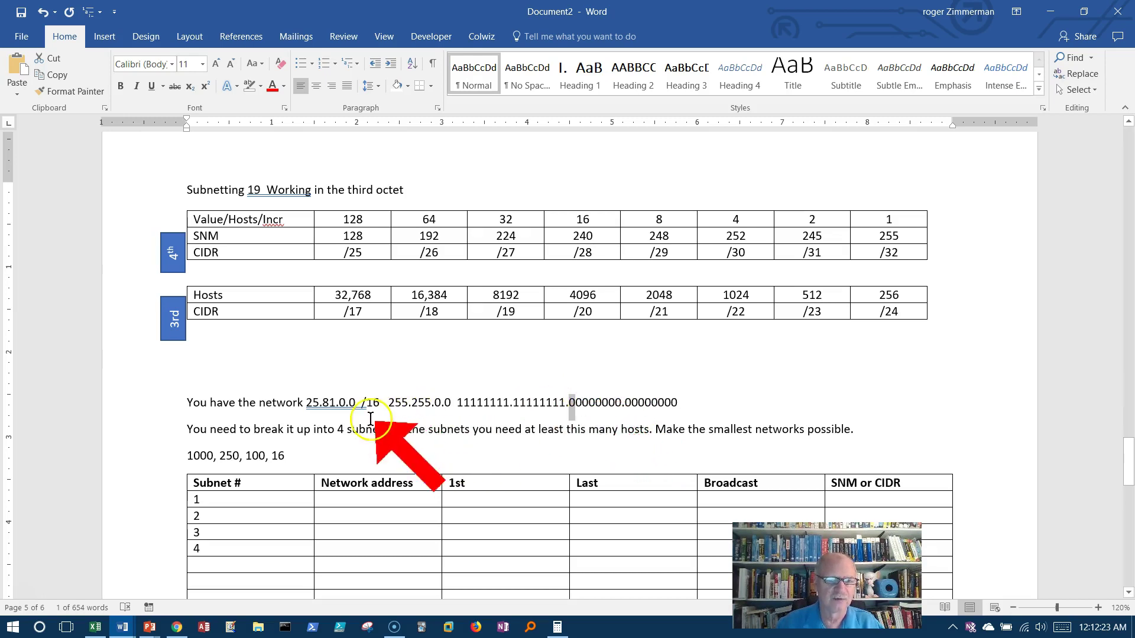
pyautogui.moveTo(337, 399); pyautogui.dragTo(352, 406)
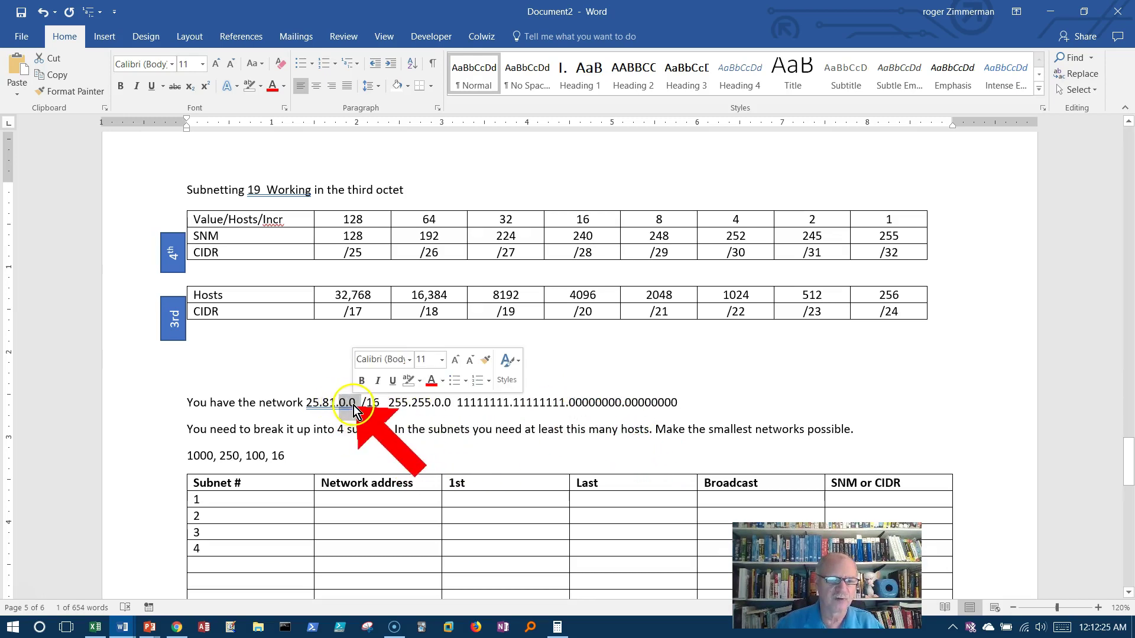
pyautogui.click(345, 406)
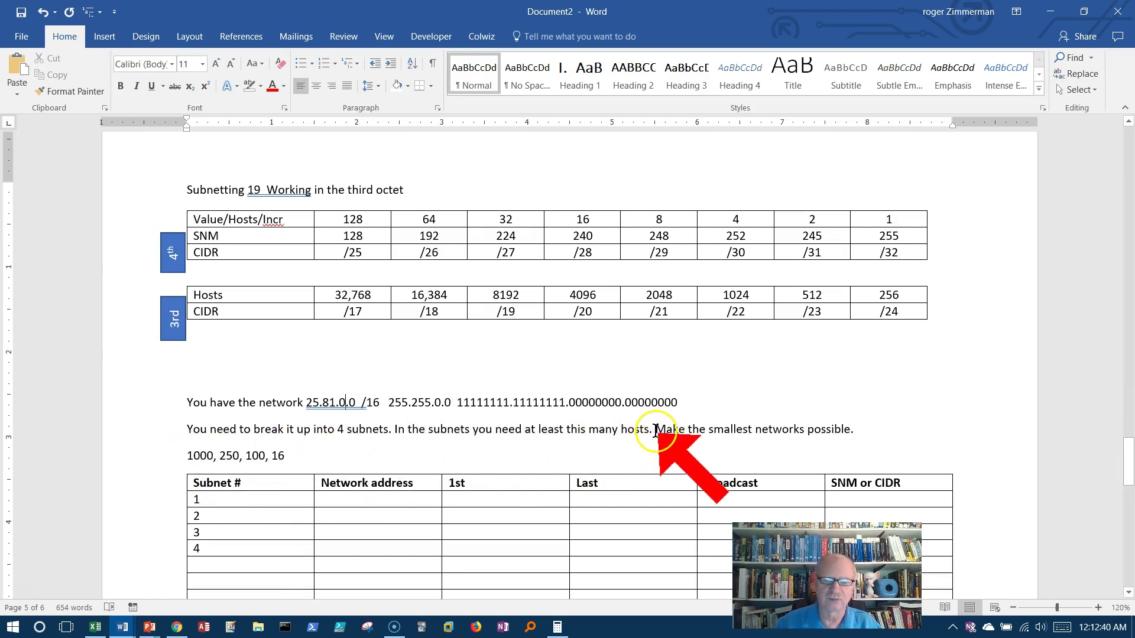
# Move the host counts "1000, 250, 100, 16" from their own line to directly after "at least this many hosts.".
pyautogui.moveTo(288, 455); pyautogui.dragTo(195, 461)
pyautogui.hotkey('ctrl', 'c')
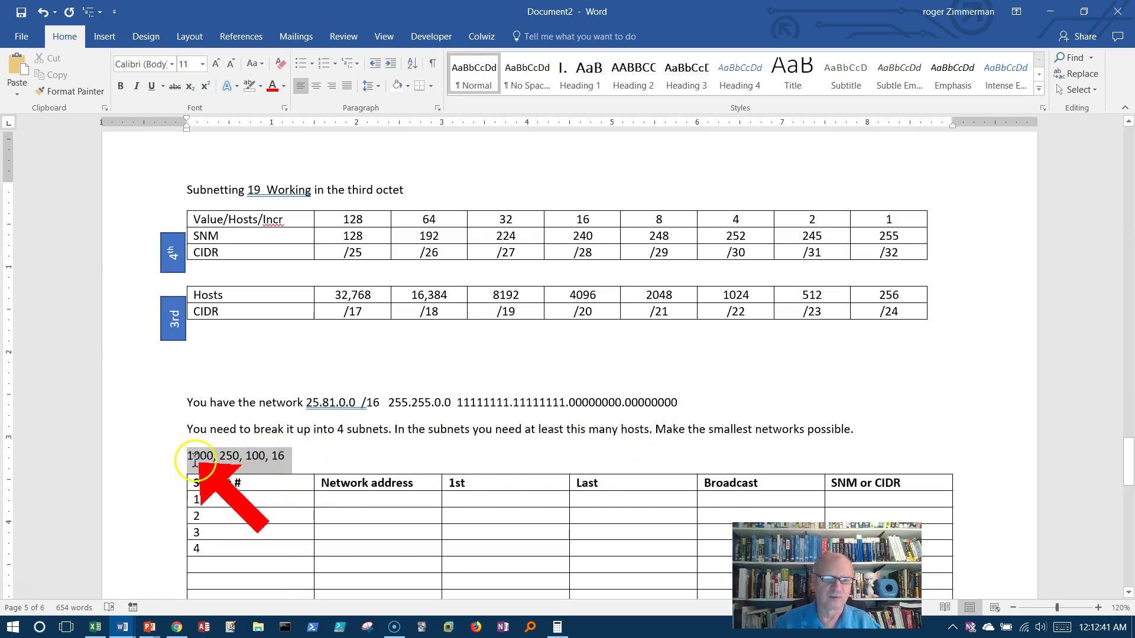
pyautogui.click(660, 435)
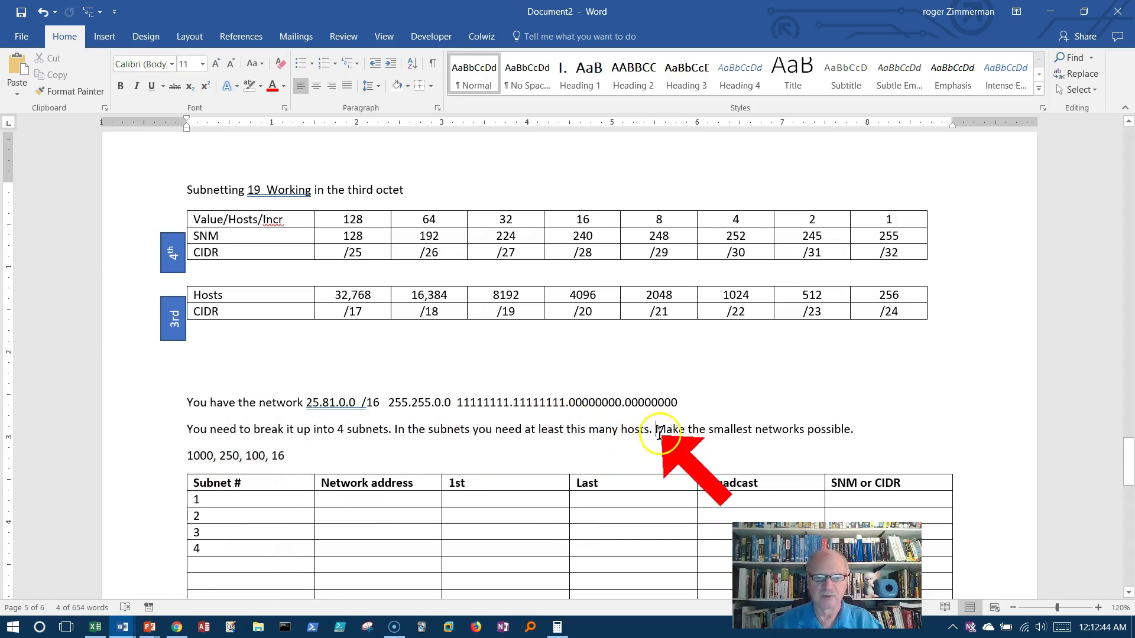
pyautogui.hotkey('ctrl', 'v')
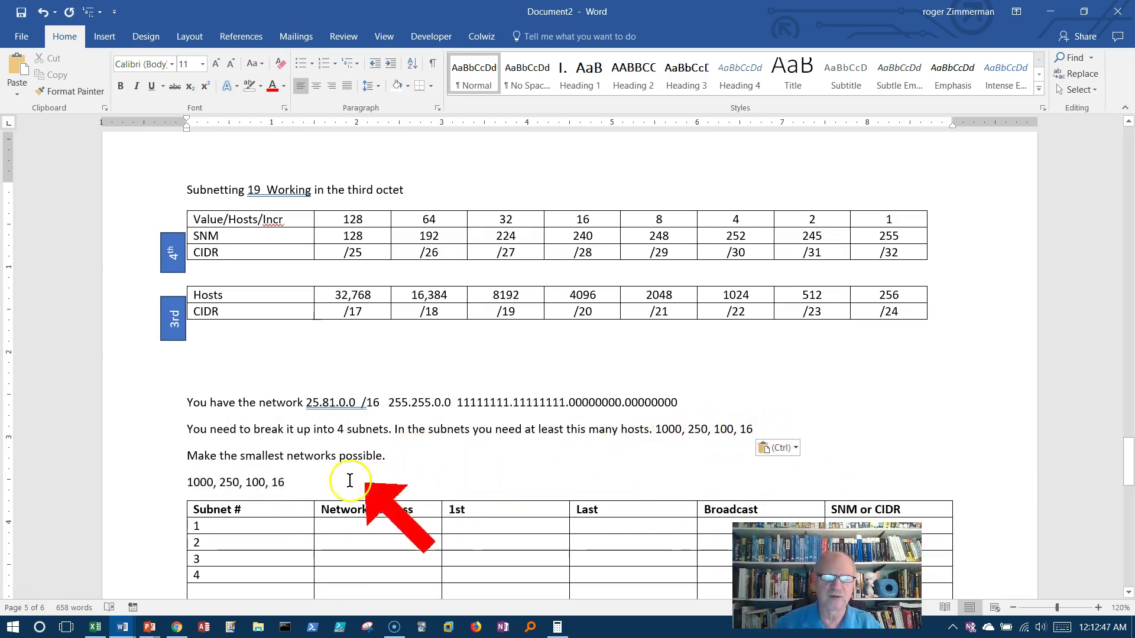
pyautogui.moveTo(330, 483); pyautogui.dragTo(181, 486)
pyautogui.press('Delete')
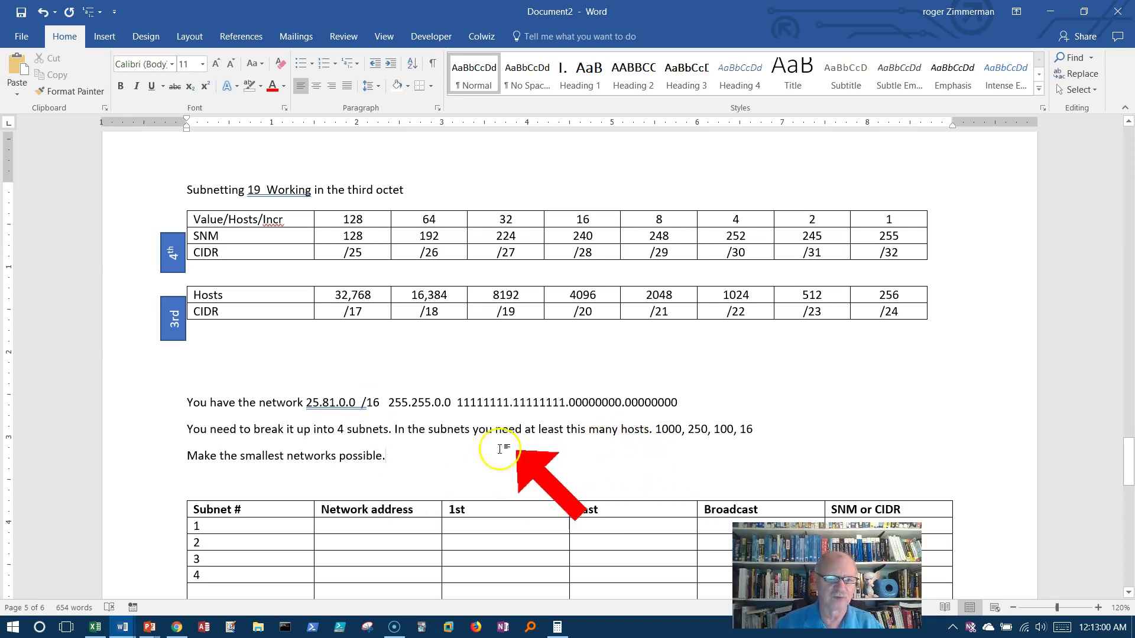
# Examine the third-octet Hosts and CIDR table against the required host counts to find the smallest block that fits 1000 hosts.
pyautogui.moveTo(573, 407); pyautogui.dragTo(574, 406)
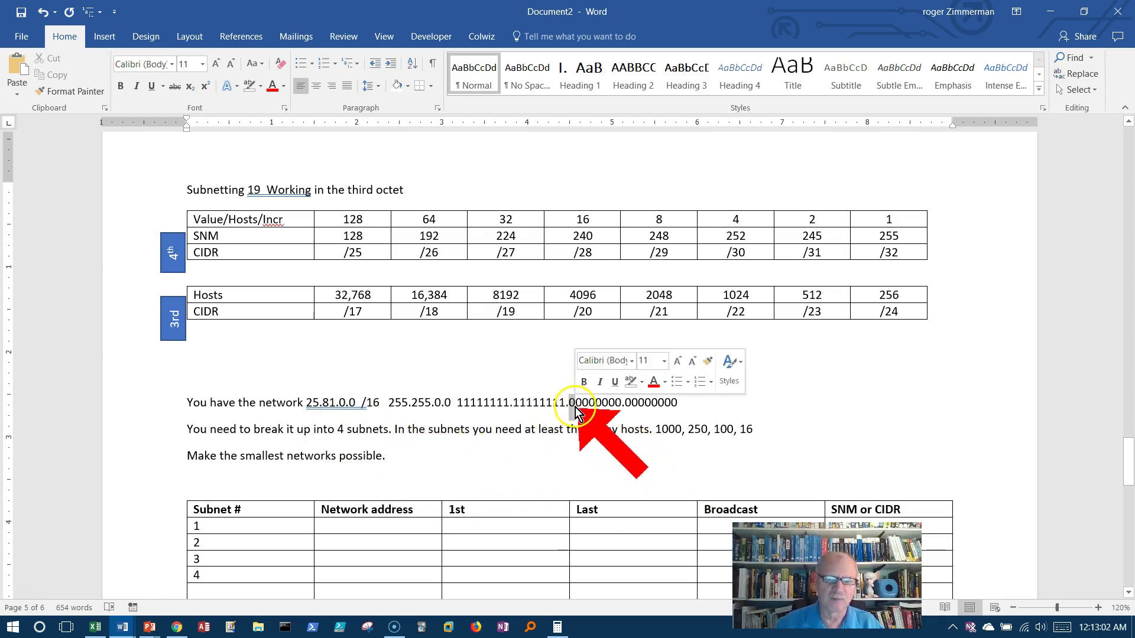
pyautogui.click(350, 293)
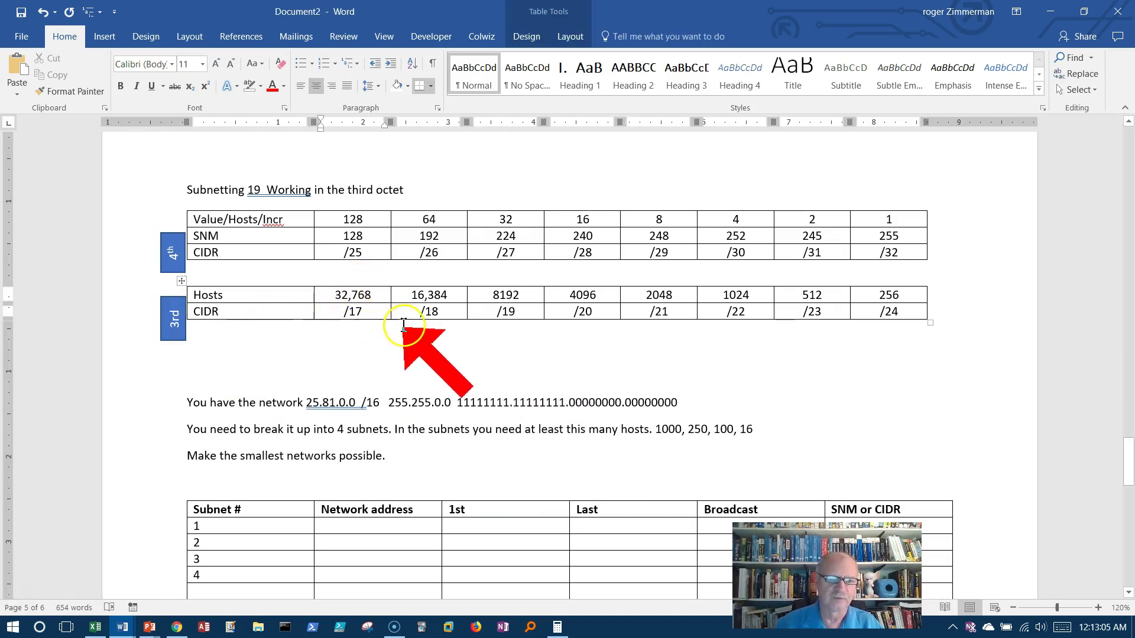
pyautogui.moveTo(411, 293); pyautogui.dragTo(444, 291)
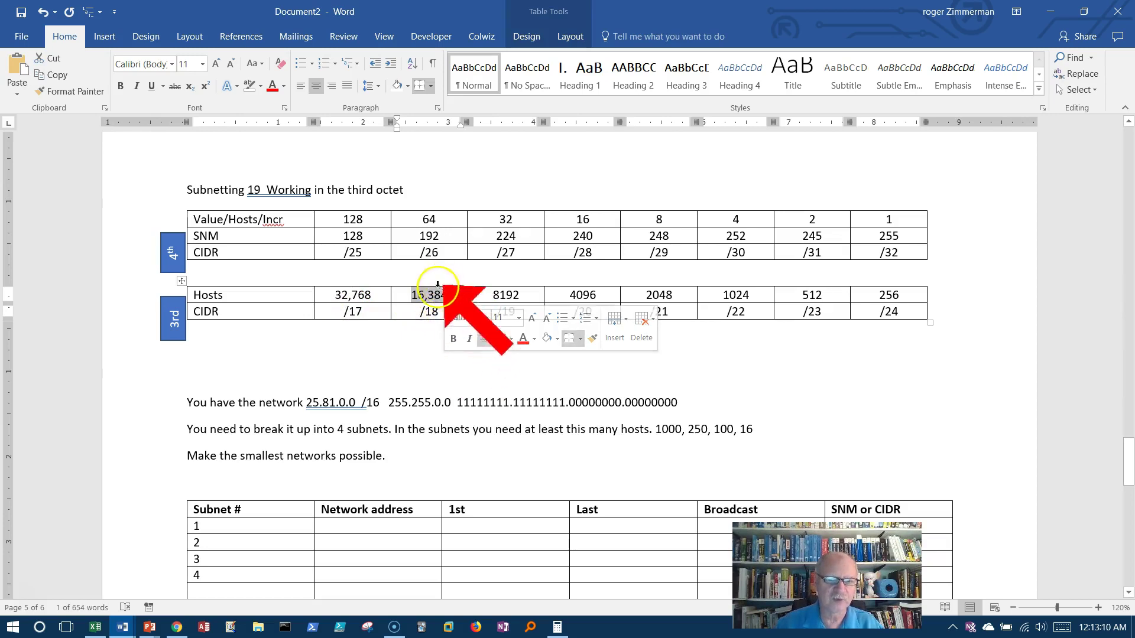
pyautogui.moveTo(424, 302); pyautogui.dragTo(427, 312)
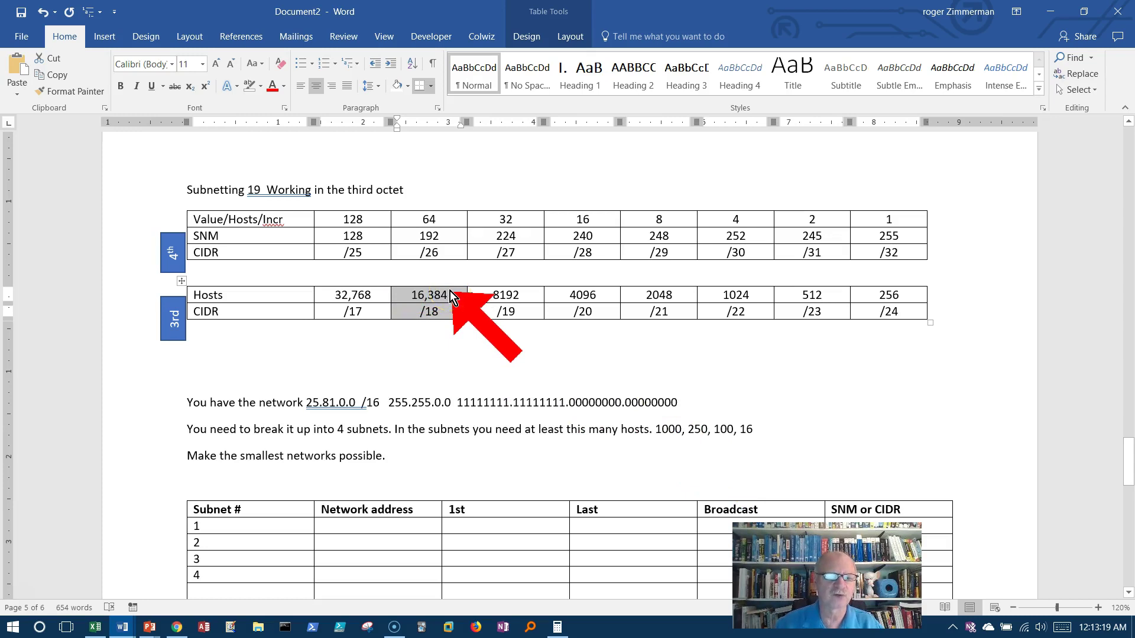
pyautogui.click(448, 338)
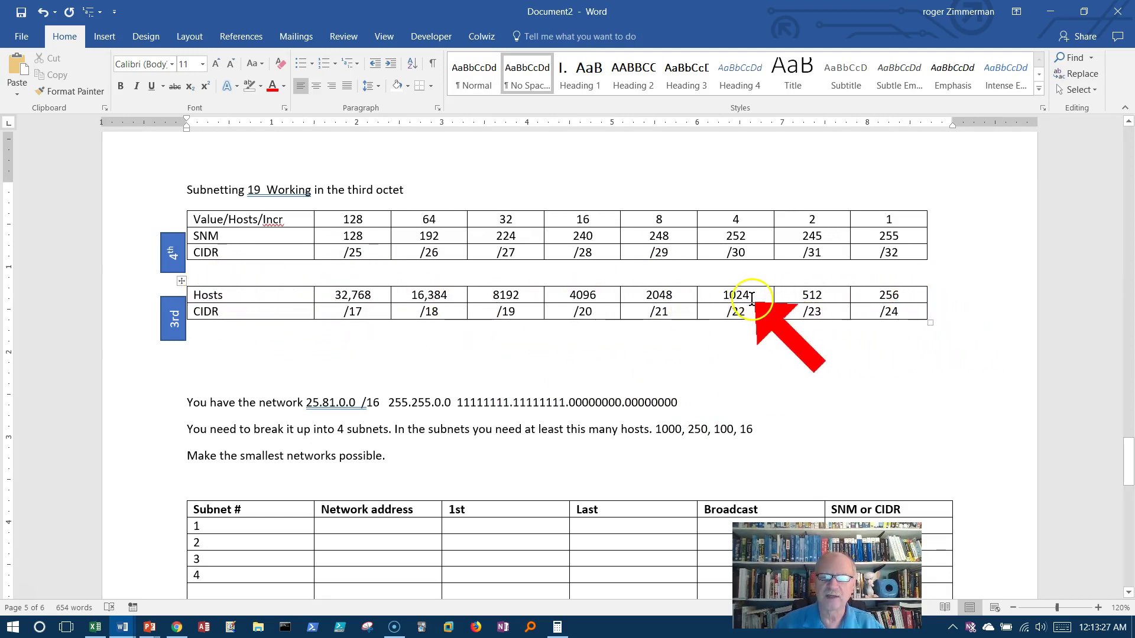
pyautogui.moveTo(751, 299); pyautogui.dragTo(722, 298)
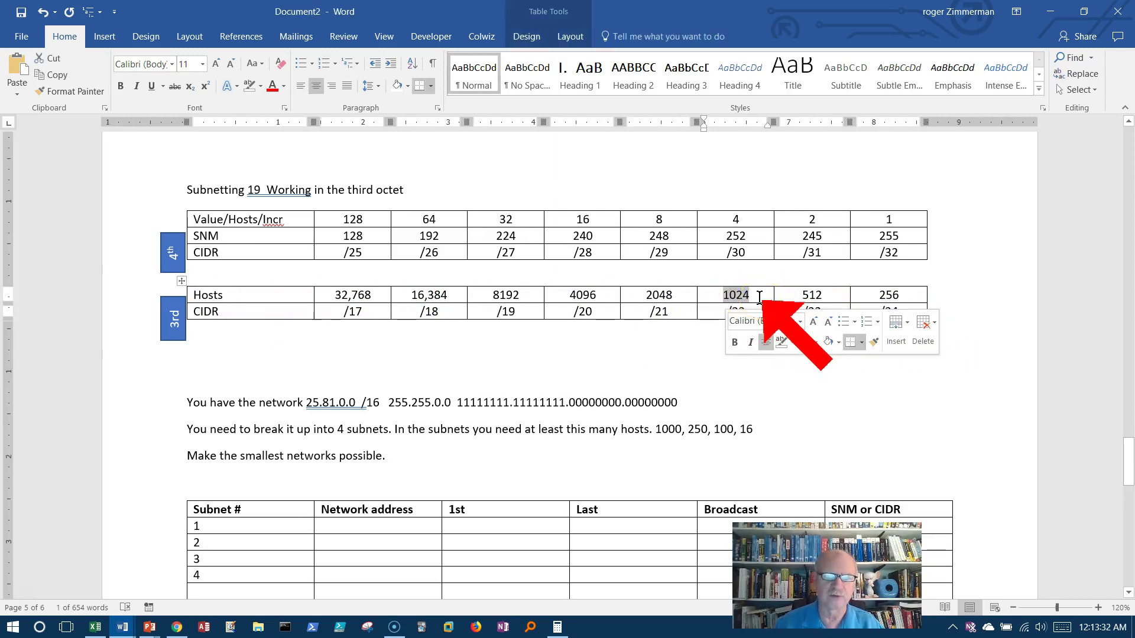
pyautogui.click(760, 297)
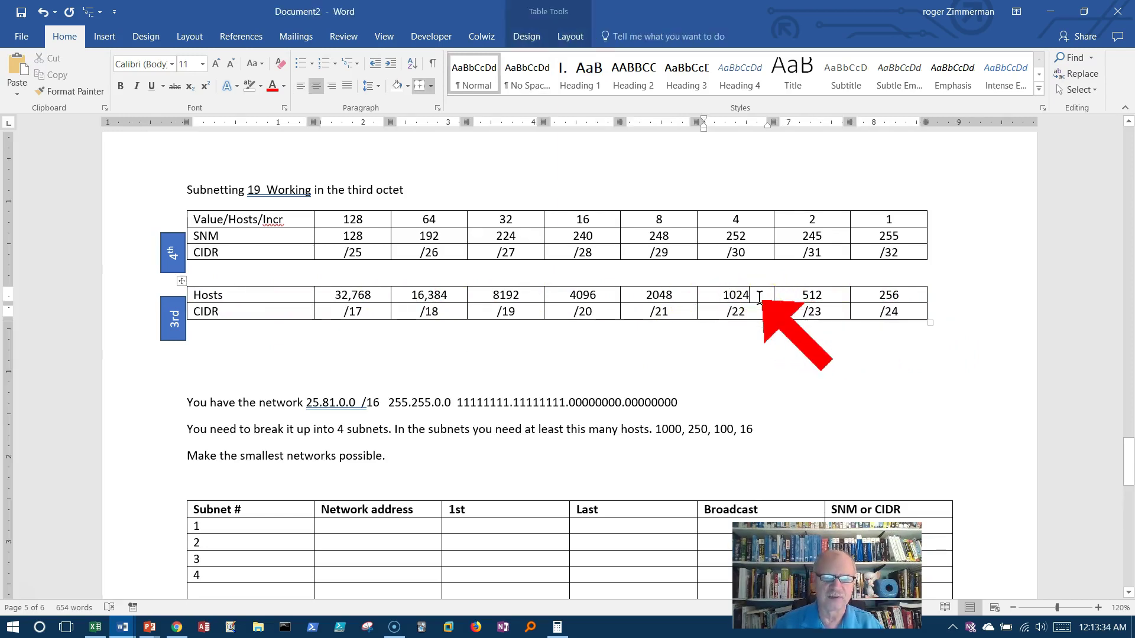
pyautogui.moveTo(760, 296); pyautogui.dragTo(723, 295)
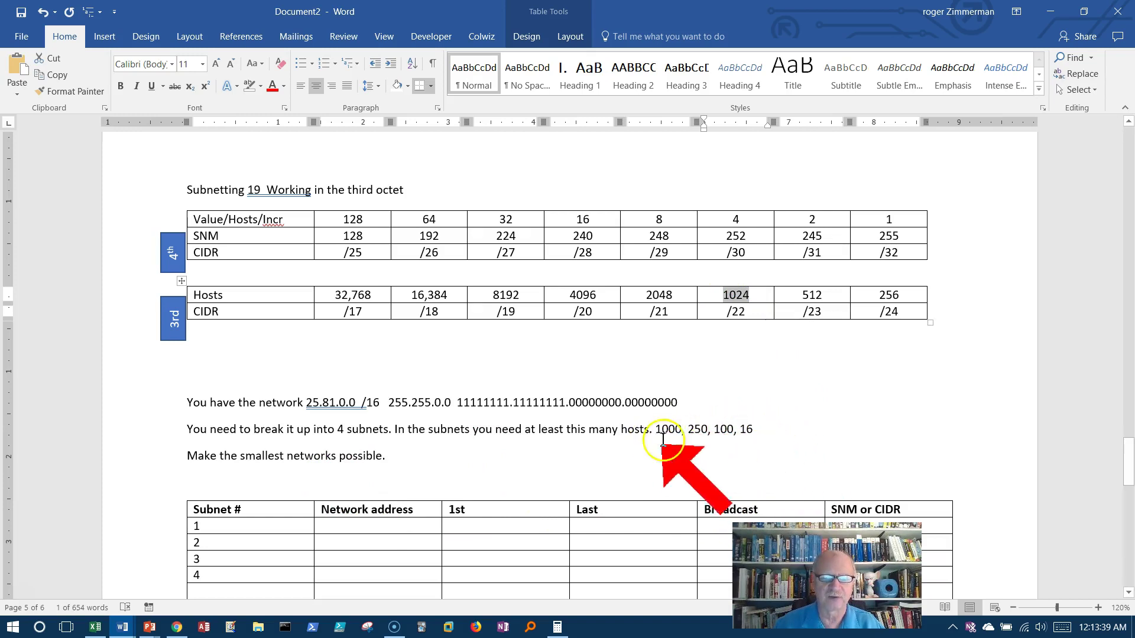
pyautogui.moveTo(681, 430); pyautogui.dragTo(659, 428)
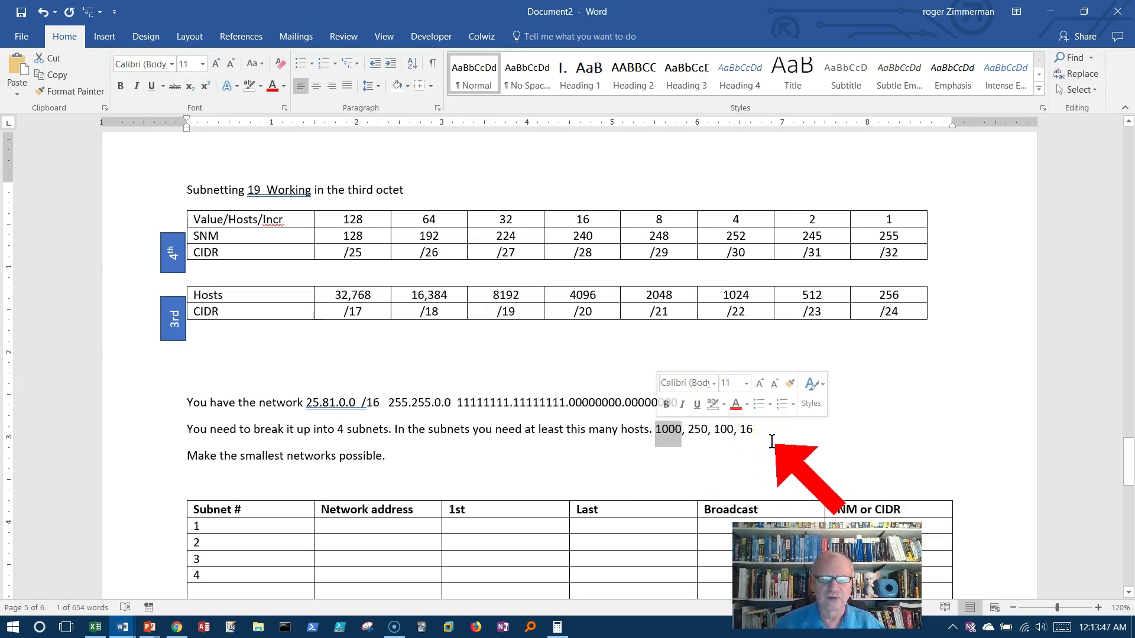
pyautogui.click(773, 442)
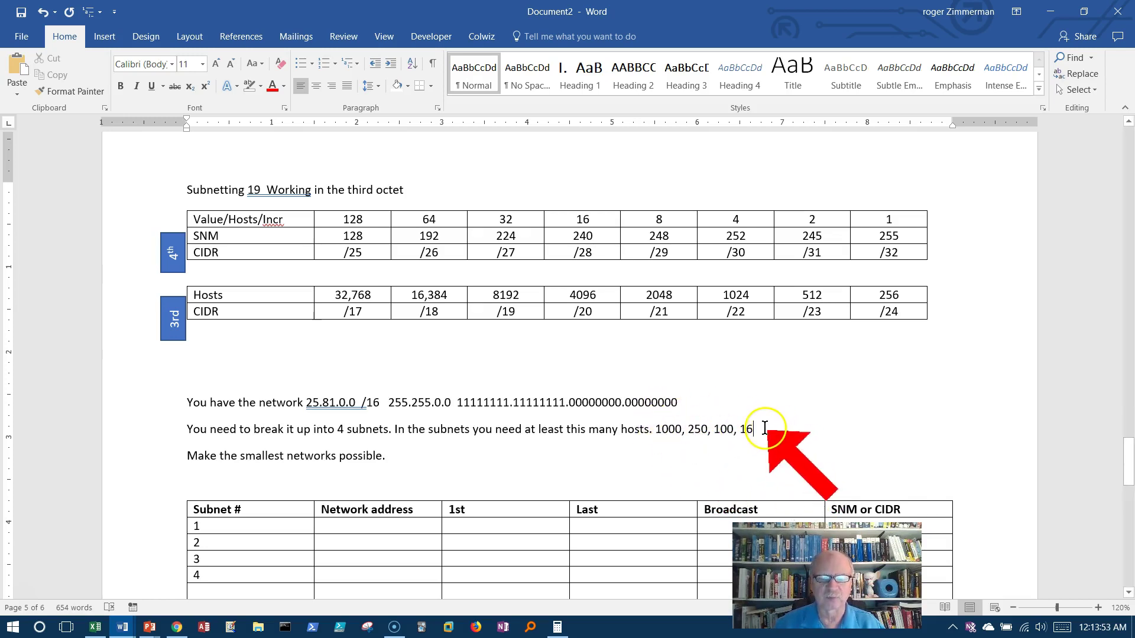
pyautogui.moveTo(740, 428); pyautogui.dragTo(655, 433)
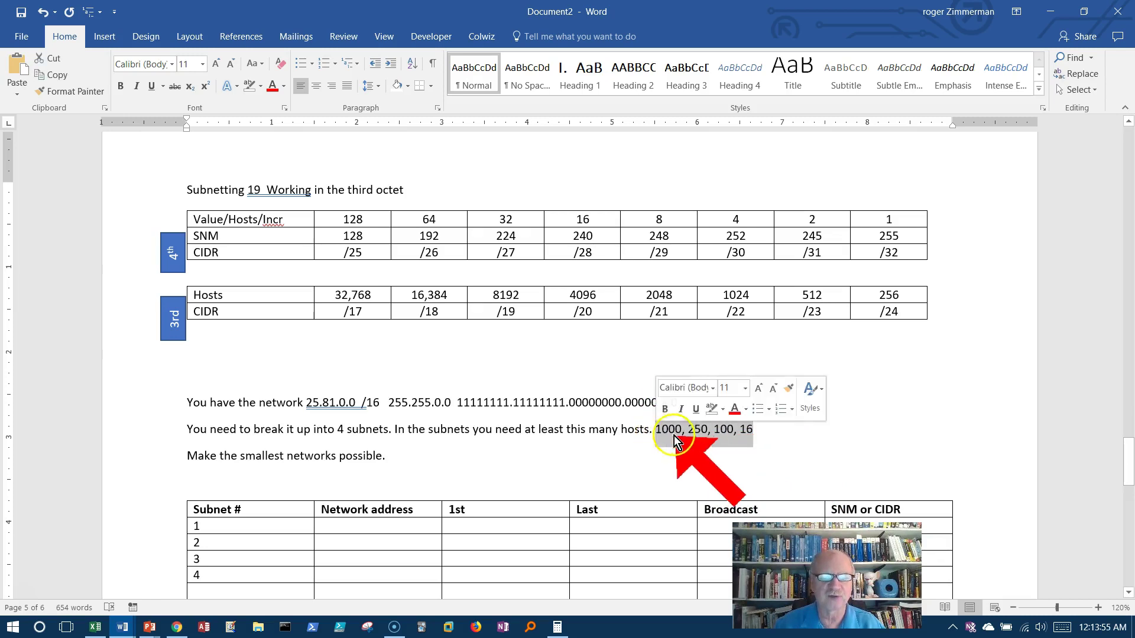
pyautogui.press('Down')
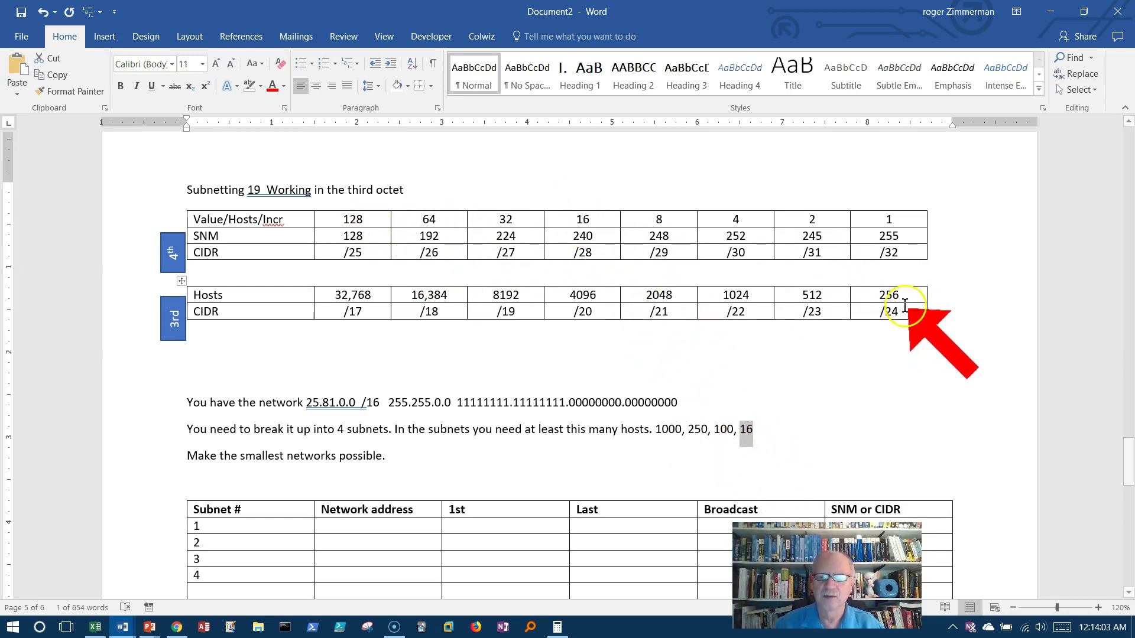
pyautogui.click(647, 464)
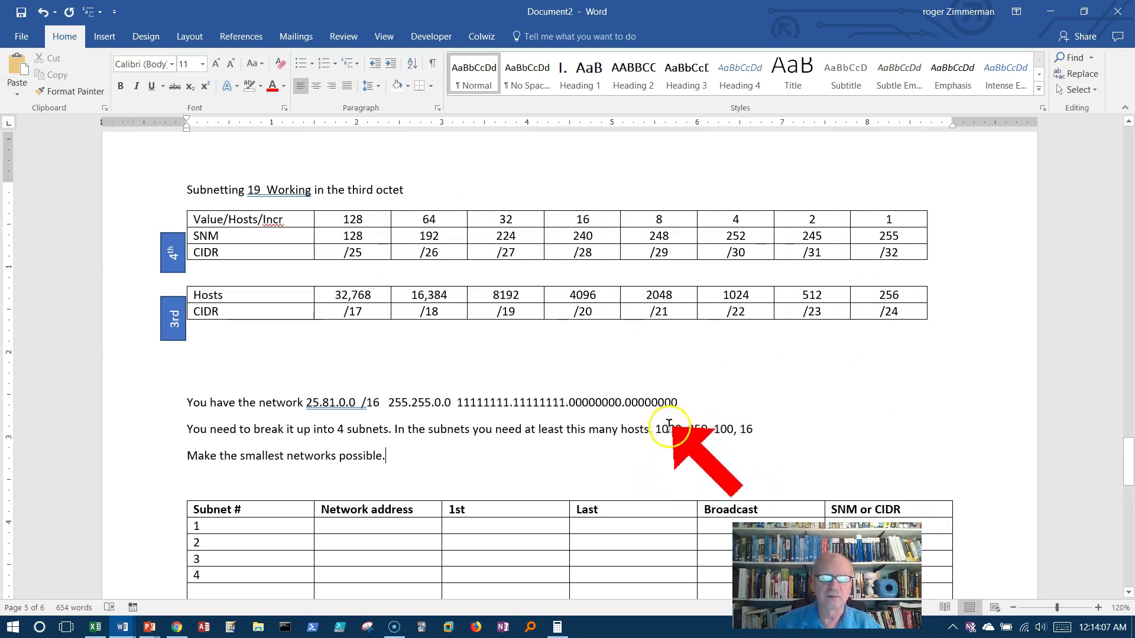
pyautogui.moveTo(656, 430); pyautogui.dragTo(746, 434)
pyautogui.click(609, 430)
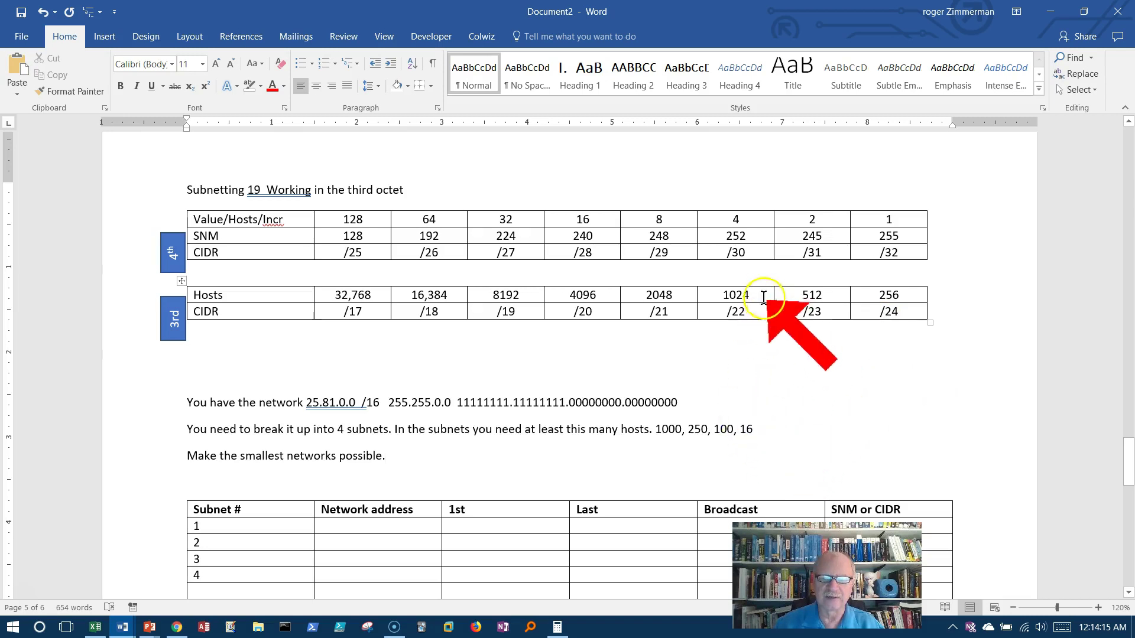
# Shade the 1024 and /22 cells of the third-octet table gray.
pyautogui.moveTo(739, 293); pyautogui.dragTo(718, 340)
pyautogui.click(524, 37)
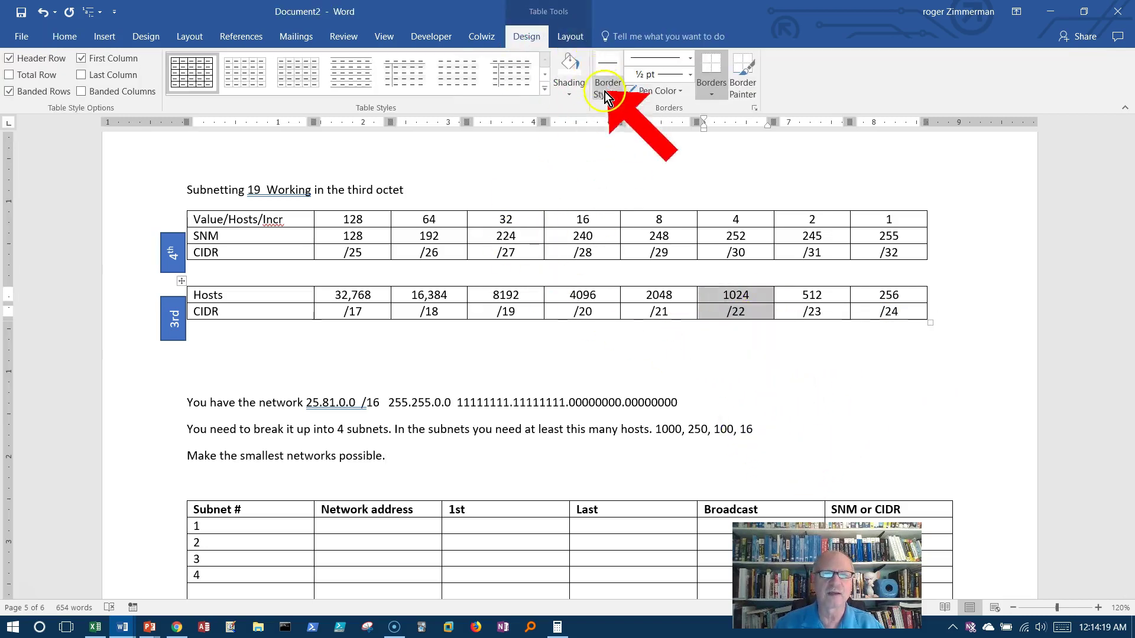
pyautogui.click(571, 94)
pyautogui.click(561, 155)
pyautogui.click(750, 371)
# Draw an upward arrow about 0.74" long below the /22 cell and another about 6.26" long from there to the 3rd label.
pyautogui.click(106, 37)
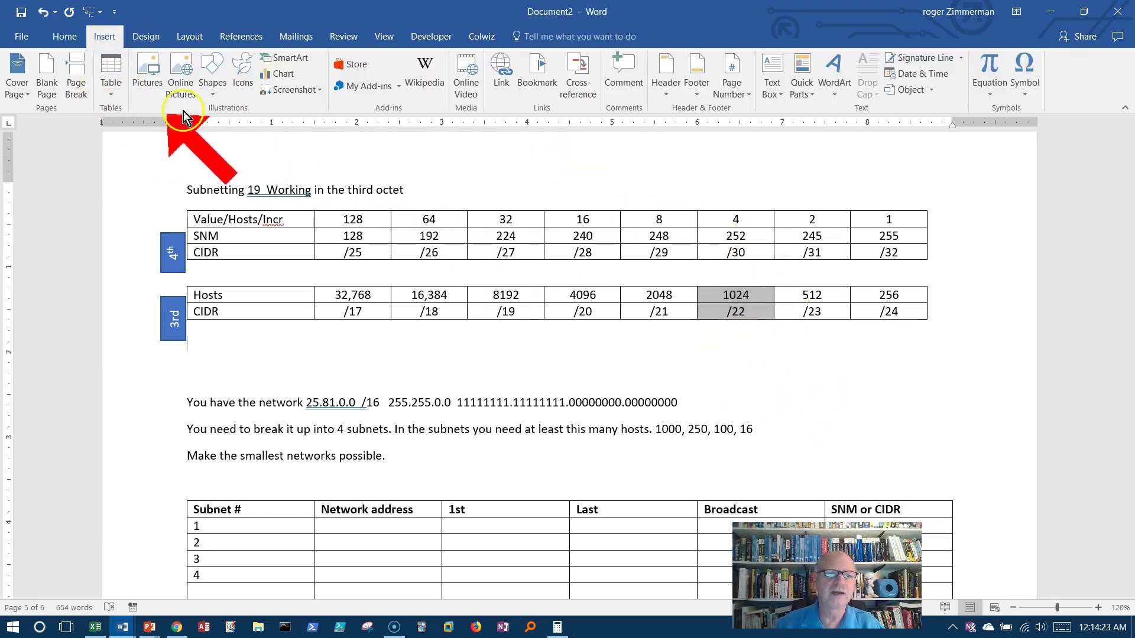
pyautogui.click(224, 106)
pyautogui.click(233, 159)
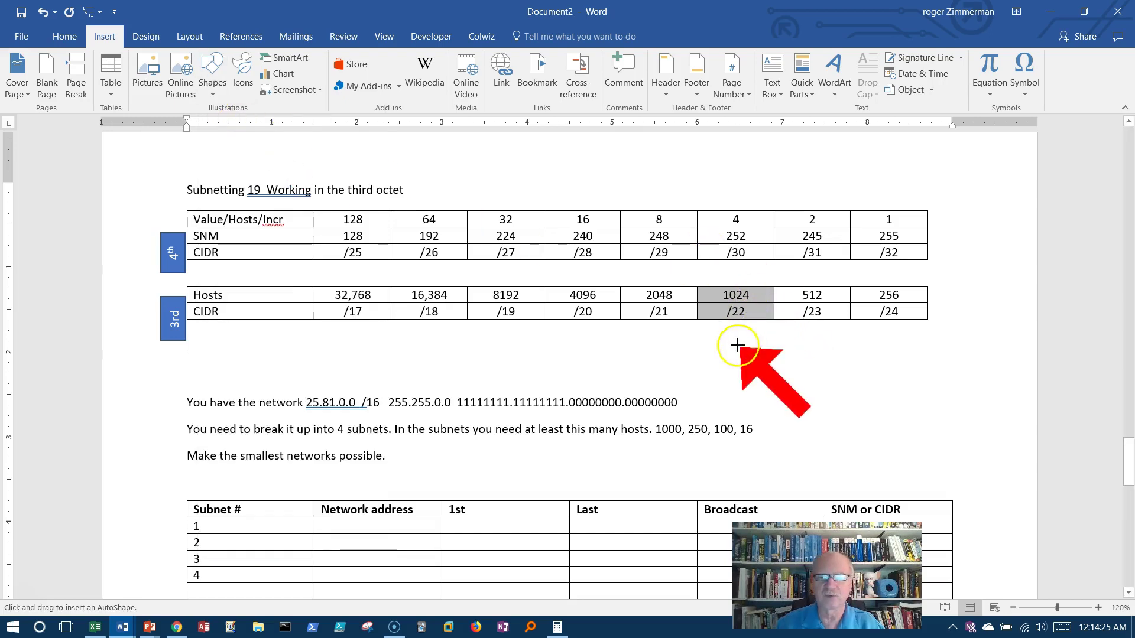
pyautogui.moveTo(743, 387); pyautogui.dragTo(745, 325)
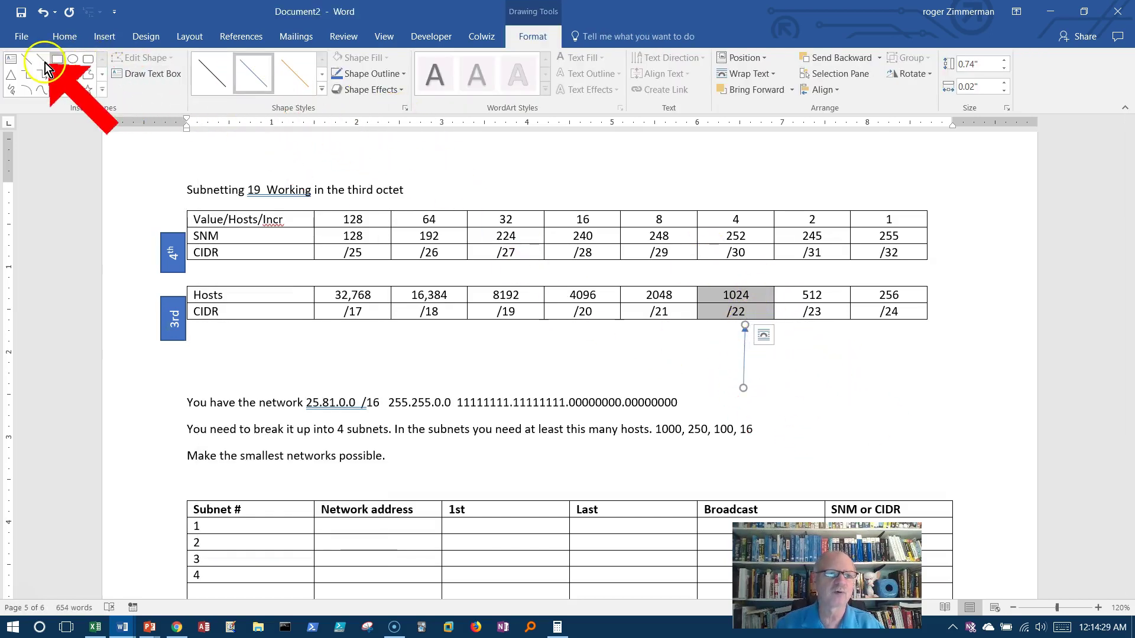
pyautogui.click(42, 60)
pyautogui.moveTo(740, 324); pyautogui.dragTo(191, 333)
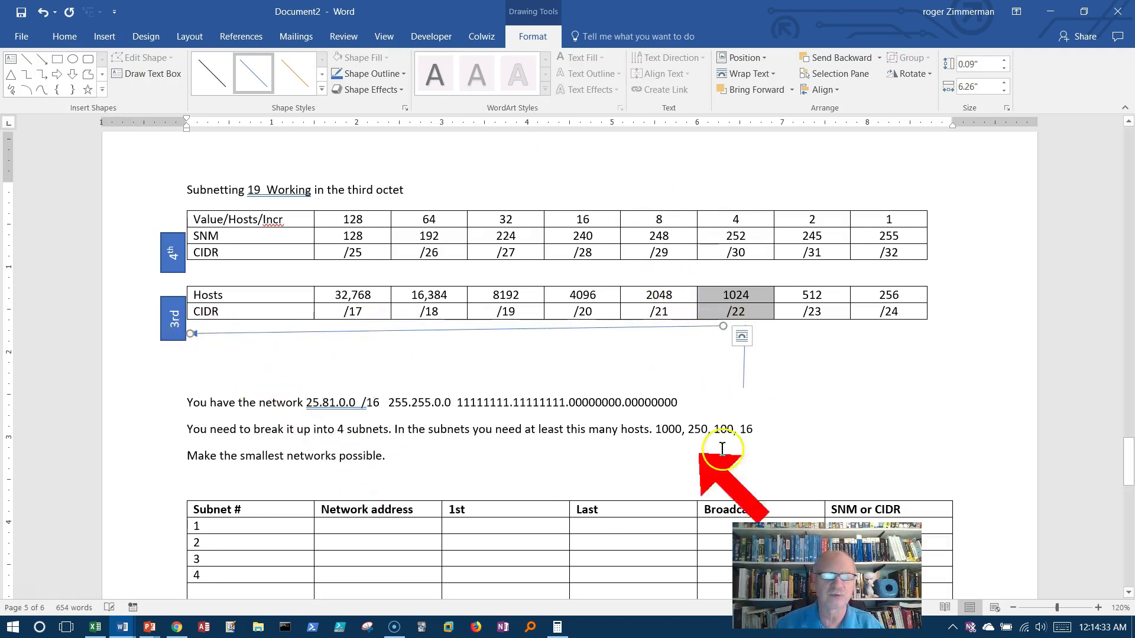
pyautogui.click(885, 405)
# Enter the network addresses 25.81.0.0 for subnet 1 and 25.81.4.0 for subnet 2 in the subnet table.
pyautogui.scroll(-2, 827, 452)
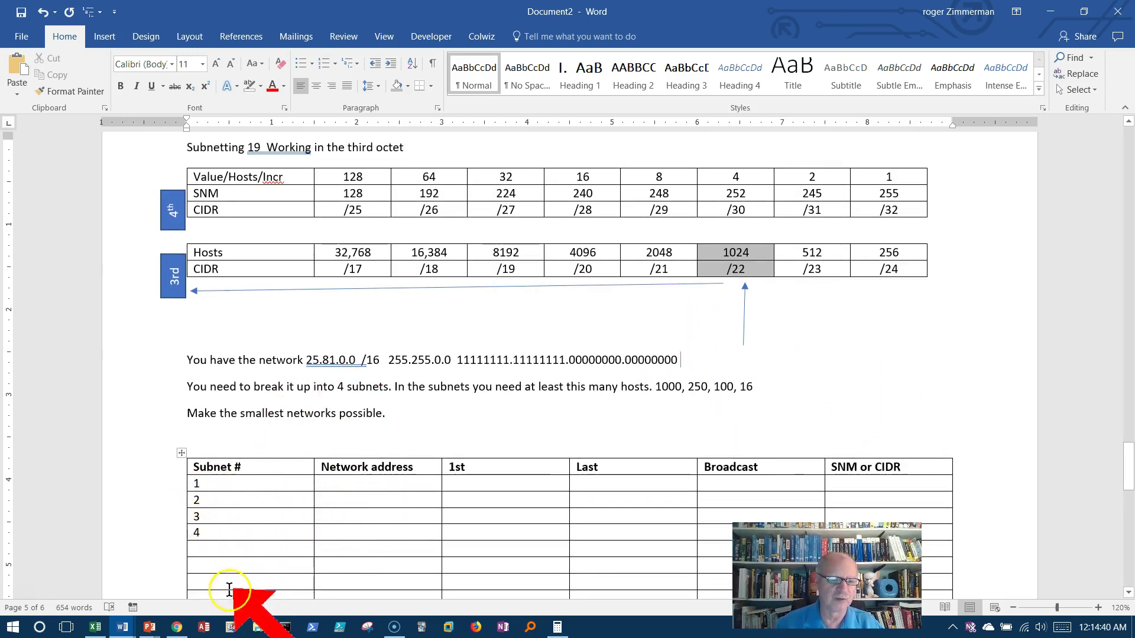
pyautogui.click(361, 485)
pyautogui.doubleClick(331, 361)
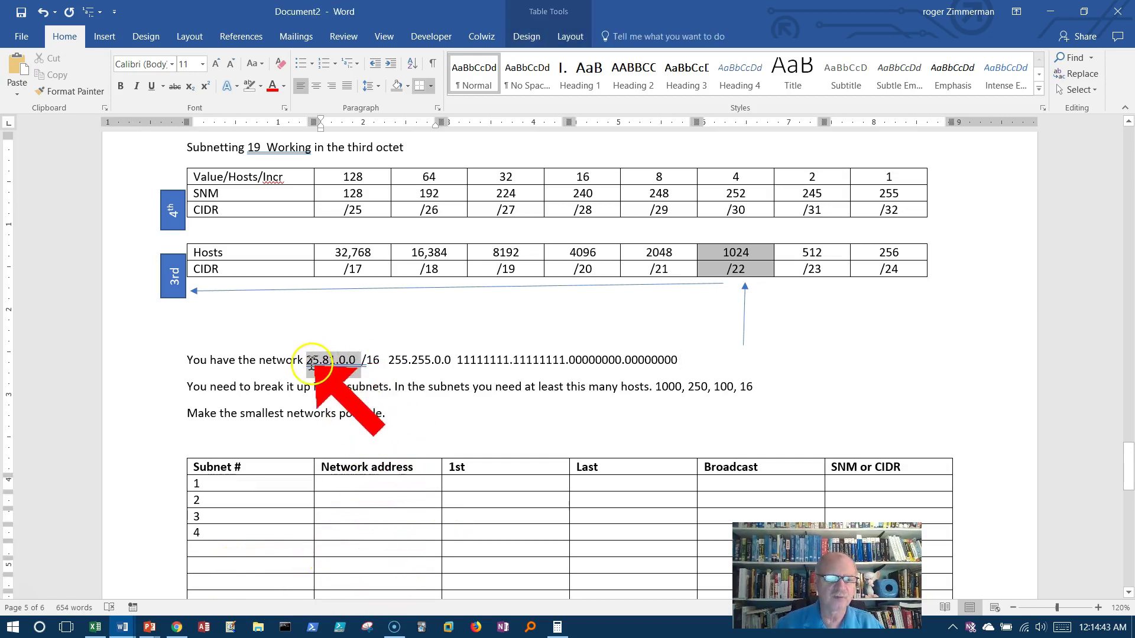
pyautogui.click(357, 482)
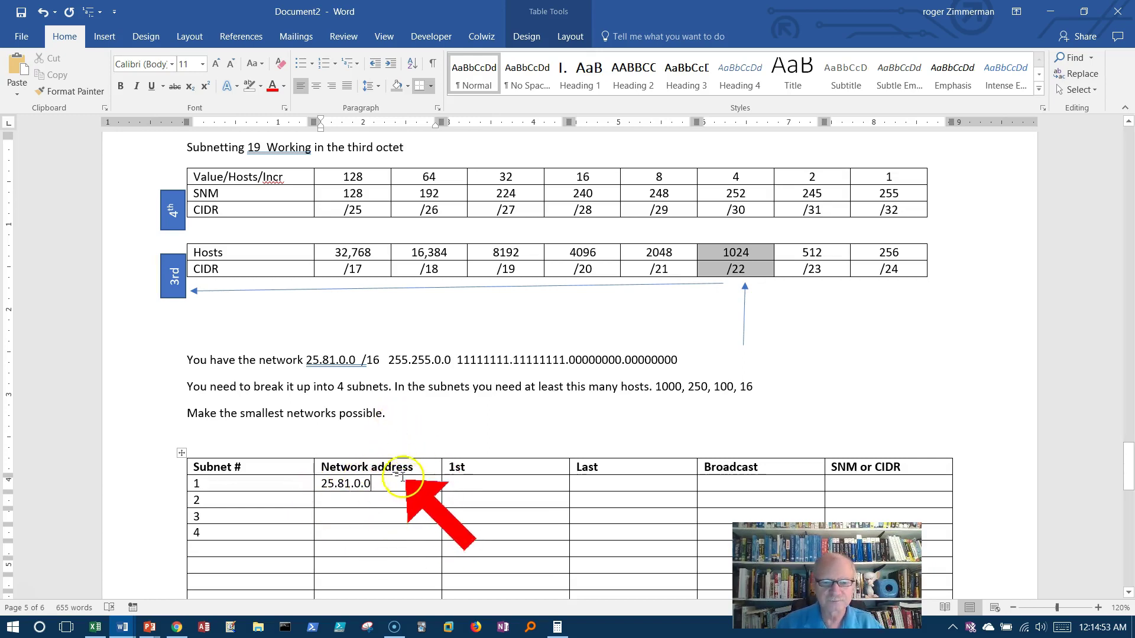
pyautogui.click(369, 500)
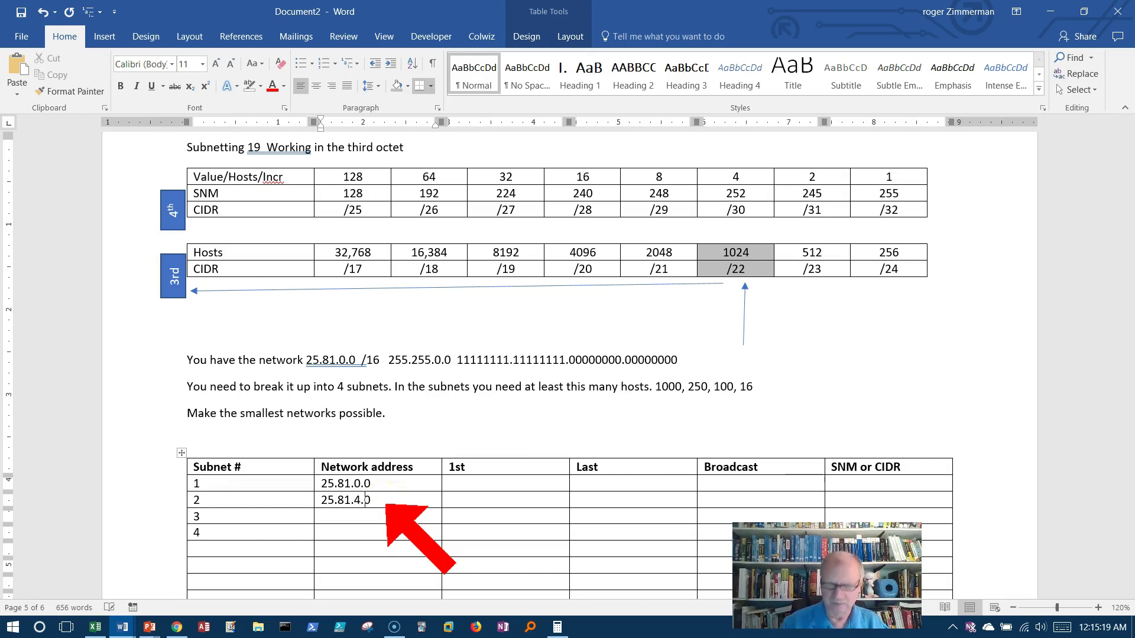
# Enter the network addresses 25.81.8.0 for subnet 3 and 25.81.12.0 for subnet 4.
pyautogui.click(364, 522)
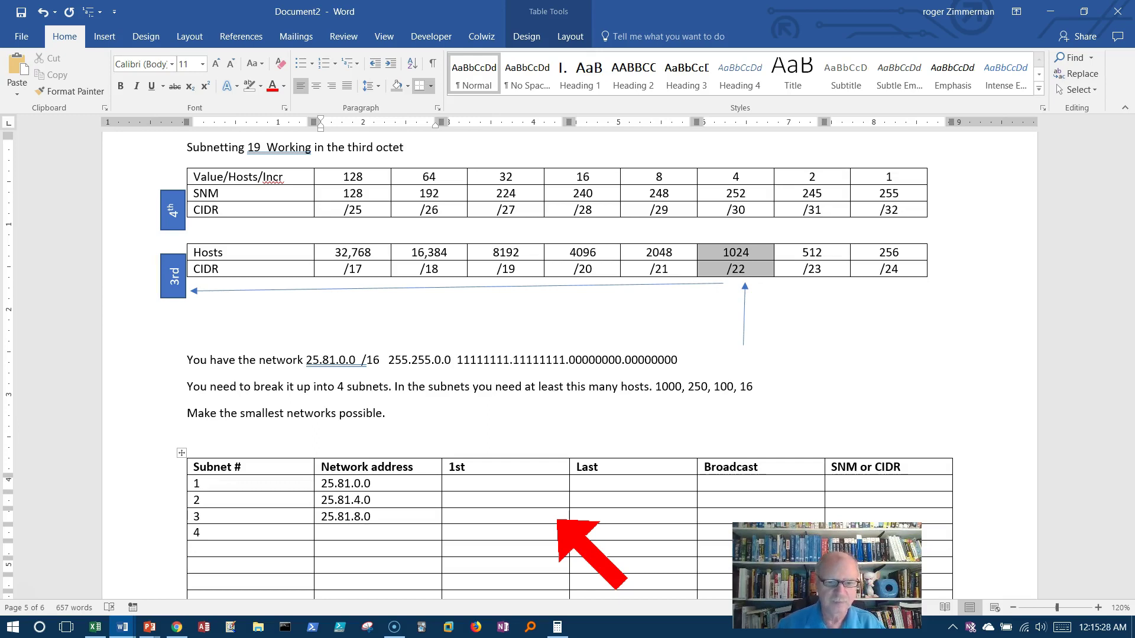
pyautogui.click(365, 534)
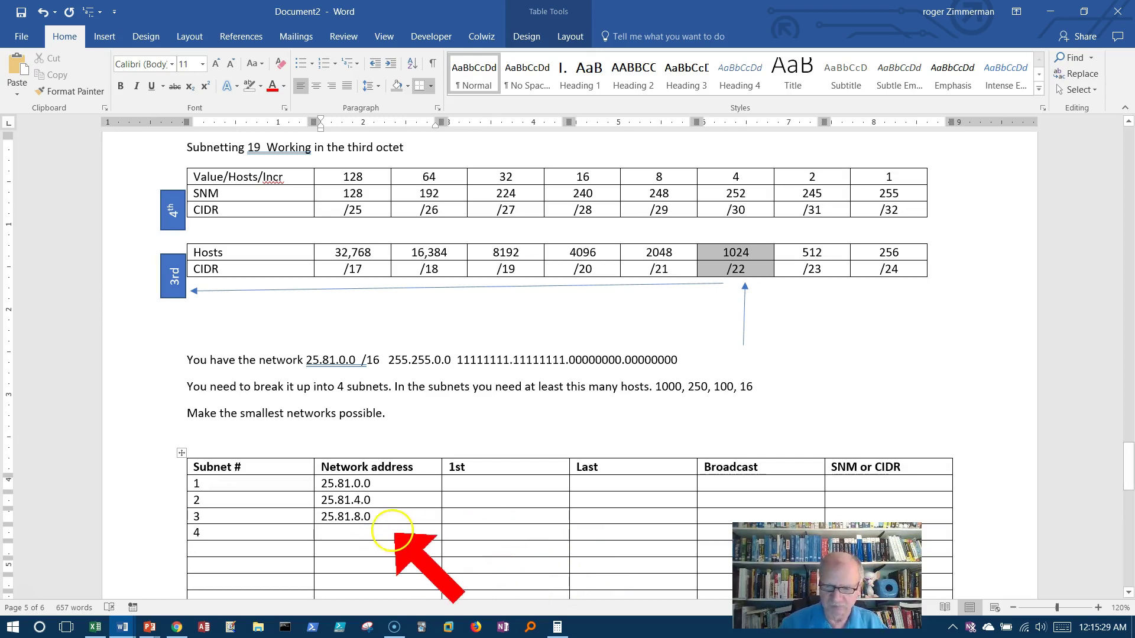
pyautogui.write('25.81.12.0')
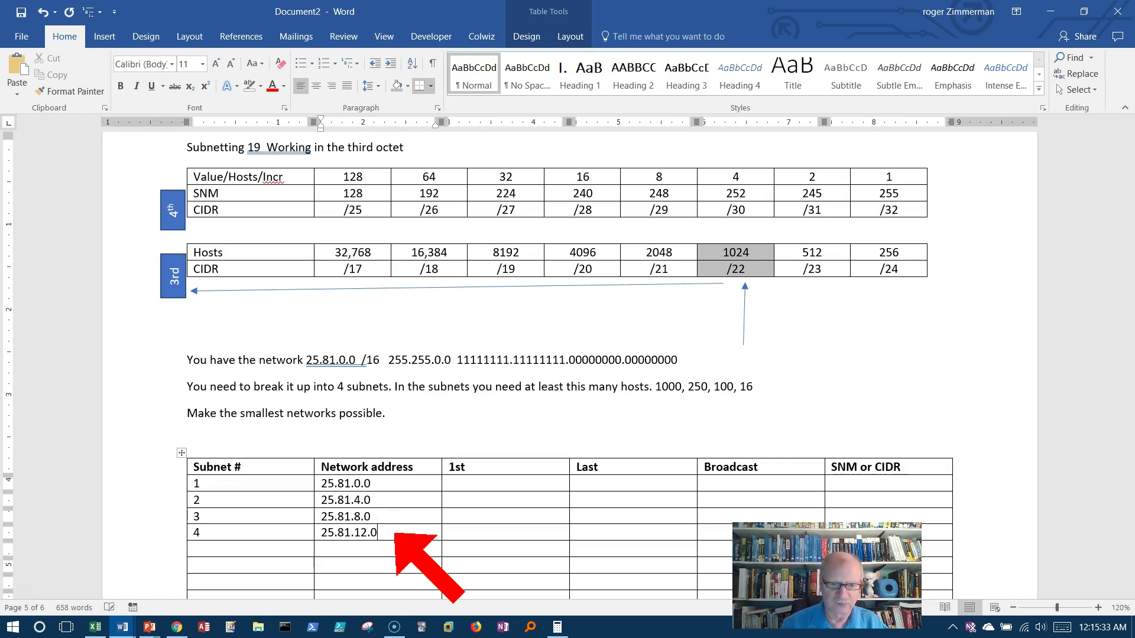
# Add the next network address 25.81.16.0 in the row below subnet 4 and make it bold.
pyautogui.click(355, 519)
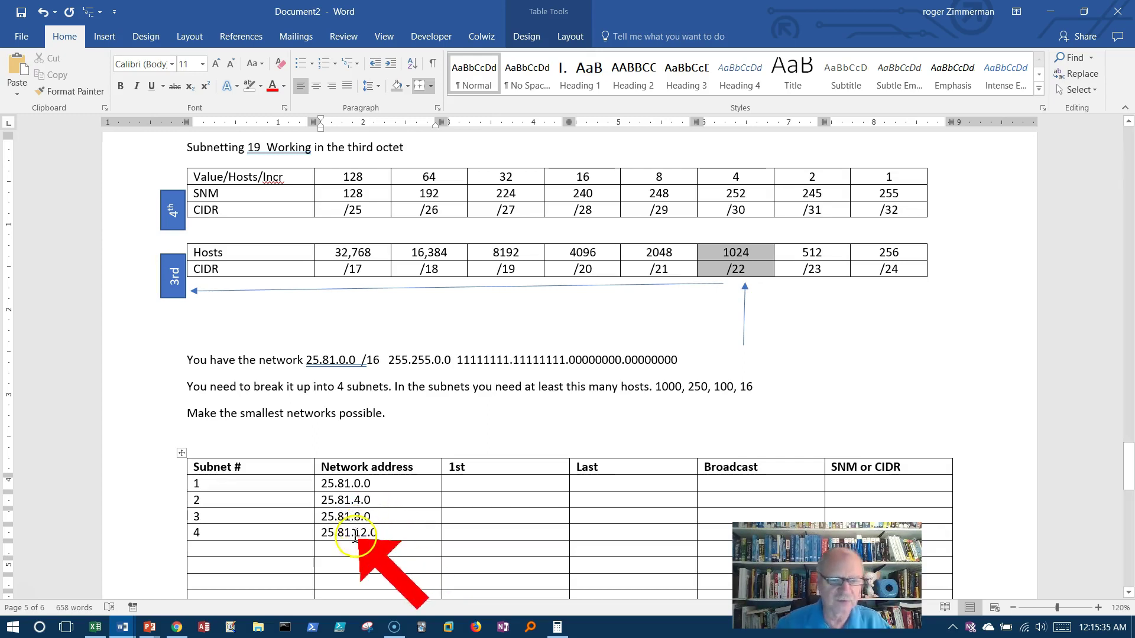
pyautogui.click(362, 534)
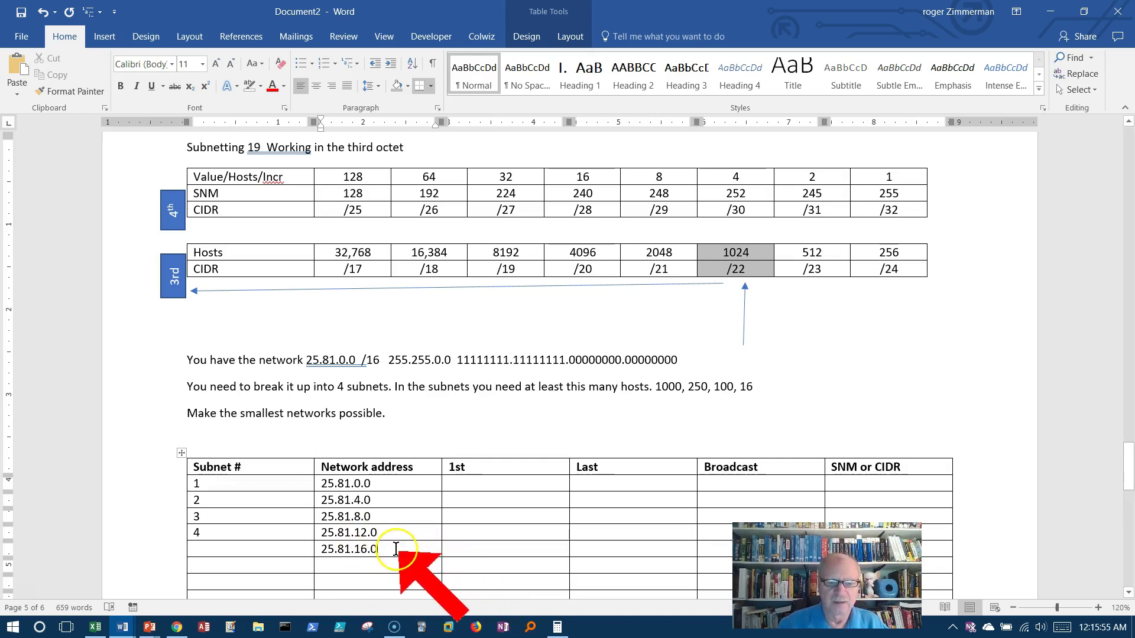
pyautogui.moveTo(379, 549); pyautogui.dragTo(324, 548)
pyautogui.click(120, 86)
pyautogui.click(508, 549)
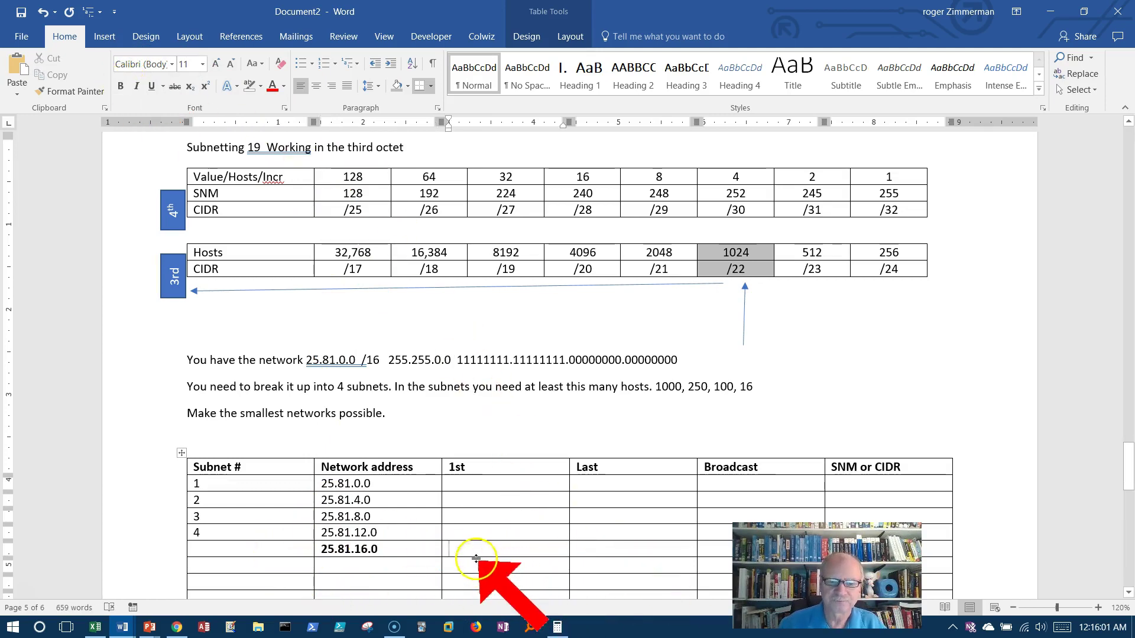
# Fill in the 1st addresses for subnets 1 to 4 as 25.81.0.1, 4.1, 8.1 and 12.1.
pyautogui.click(477, 486)
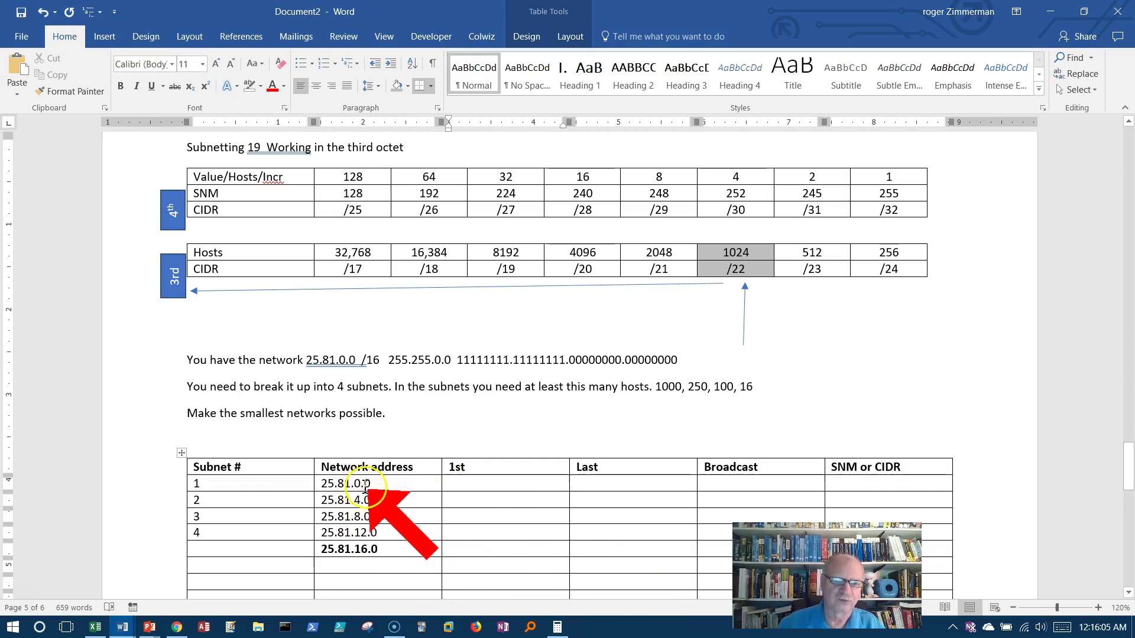
pyautogui.write('25.81.0.1')
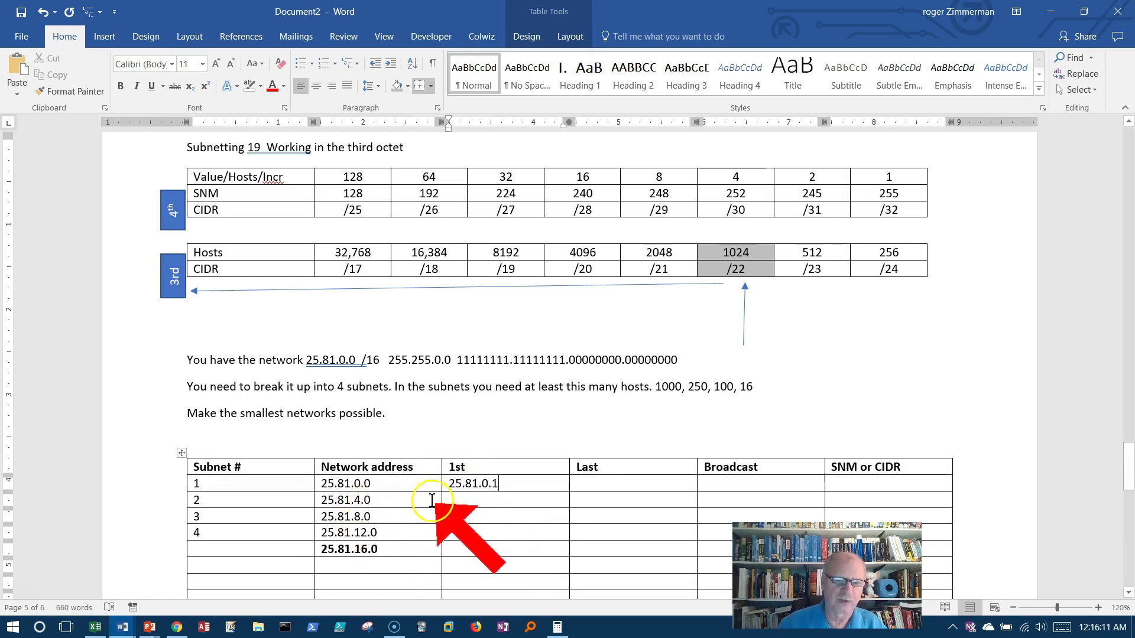
pyautogui.click(459, 499)
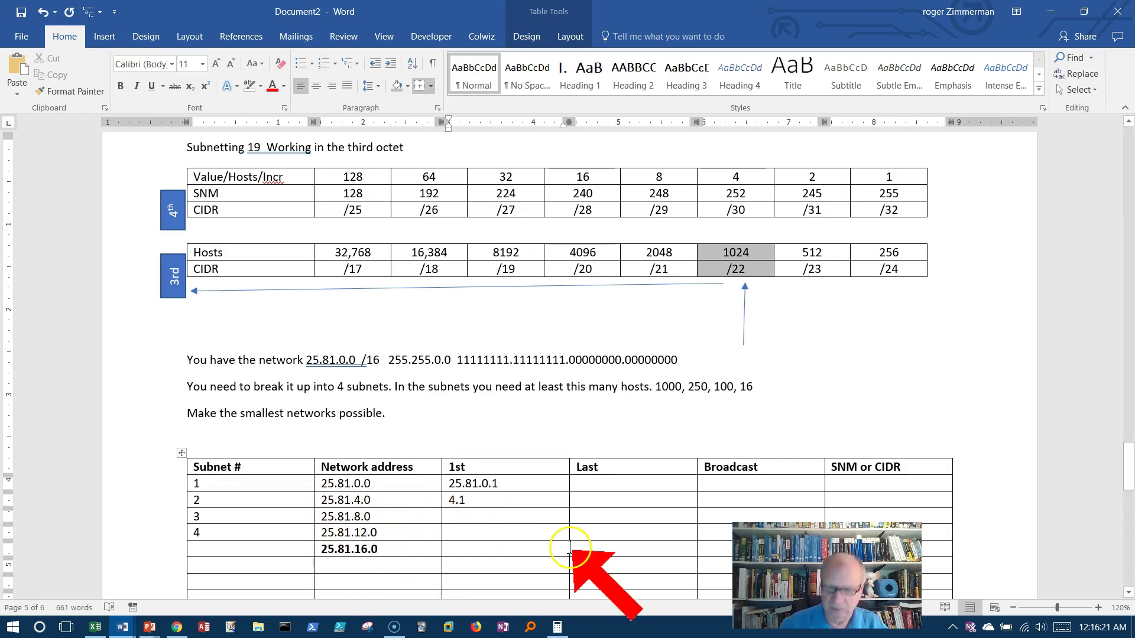
pyautogui.write('8.1')
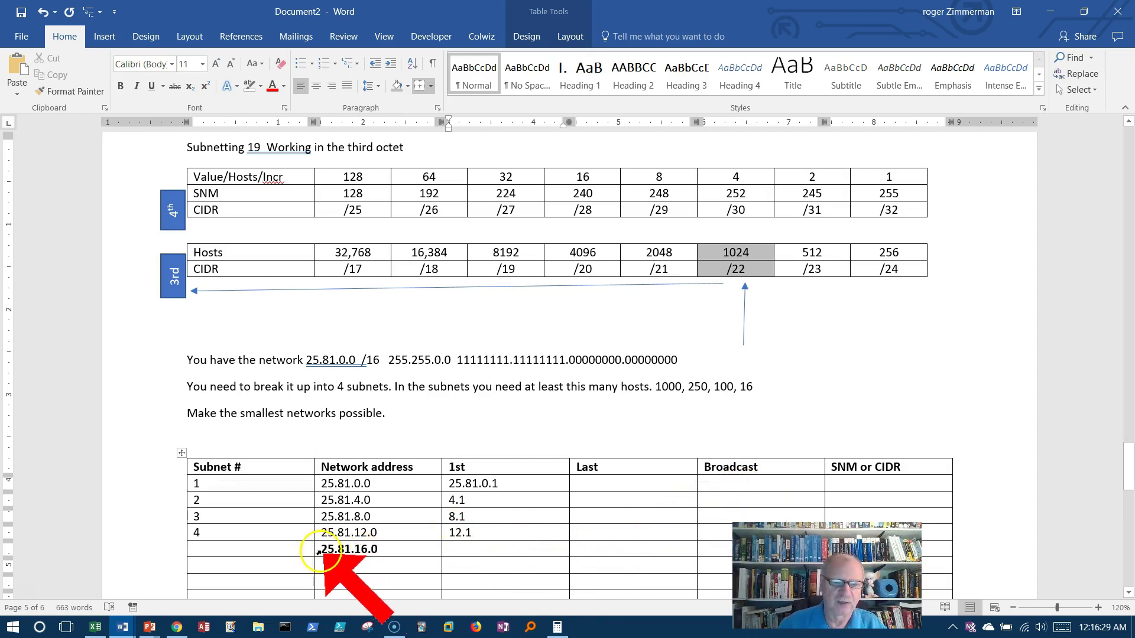
# Fill in the broadcast addresses as 25.81.15.255 for subnet 4, 11.255 for subnet 3, 7.255 for subnet 2 and 3.255 for subnet 1.
pyautogui.doubleClick(380, 549)
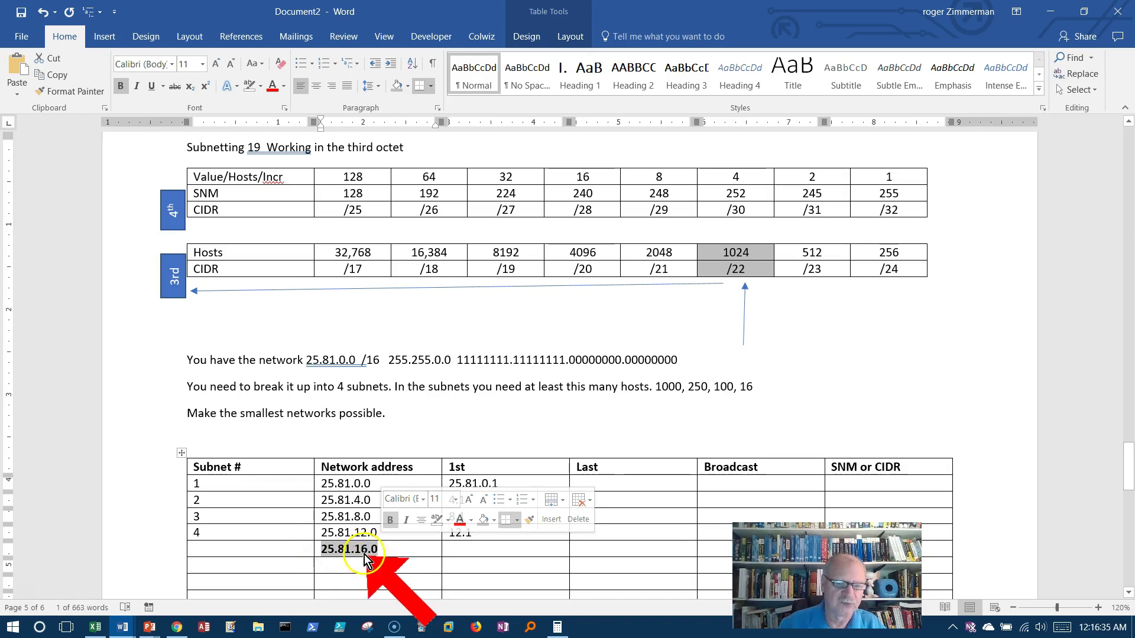
pyautogui.click(705, 530)
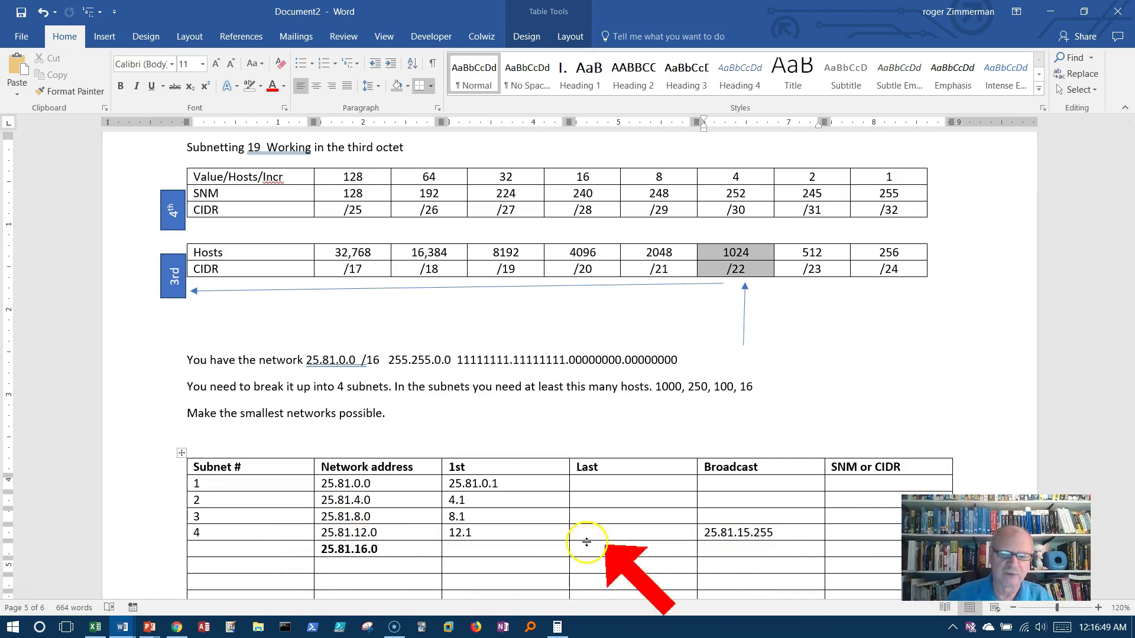
pyautogui.write('11.255')
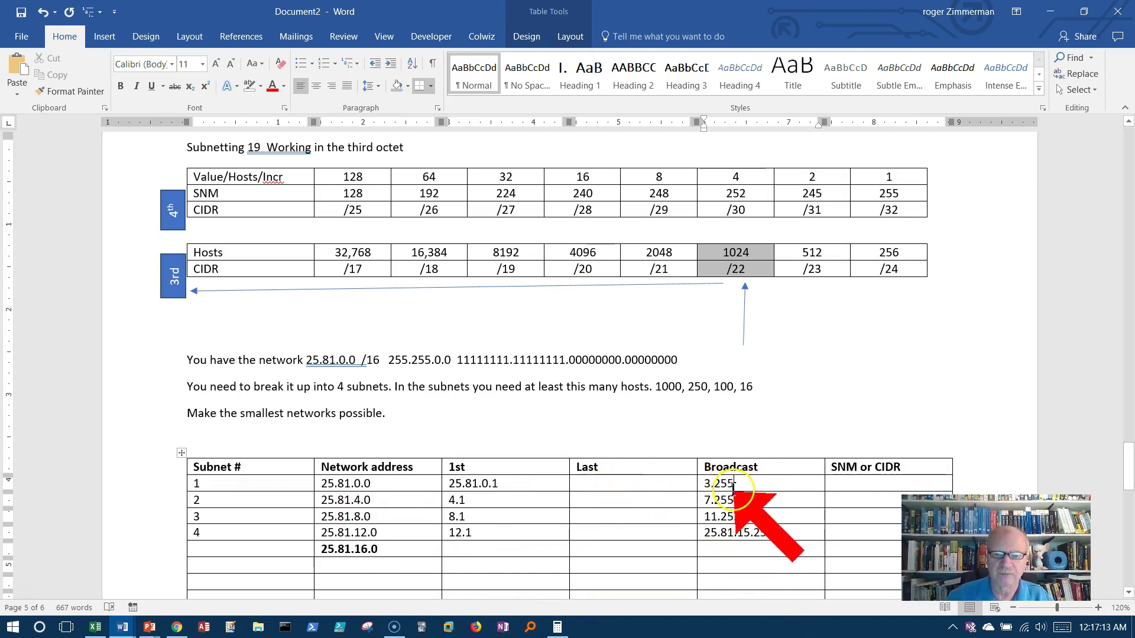
# Fill in the Last addresses for subnets 1 to 4 as 3.254, 7.254, 11.254 and 15.254.
pyautogui.click(614, 488)
pyautogui.write('3.254')
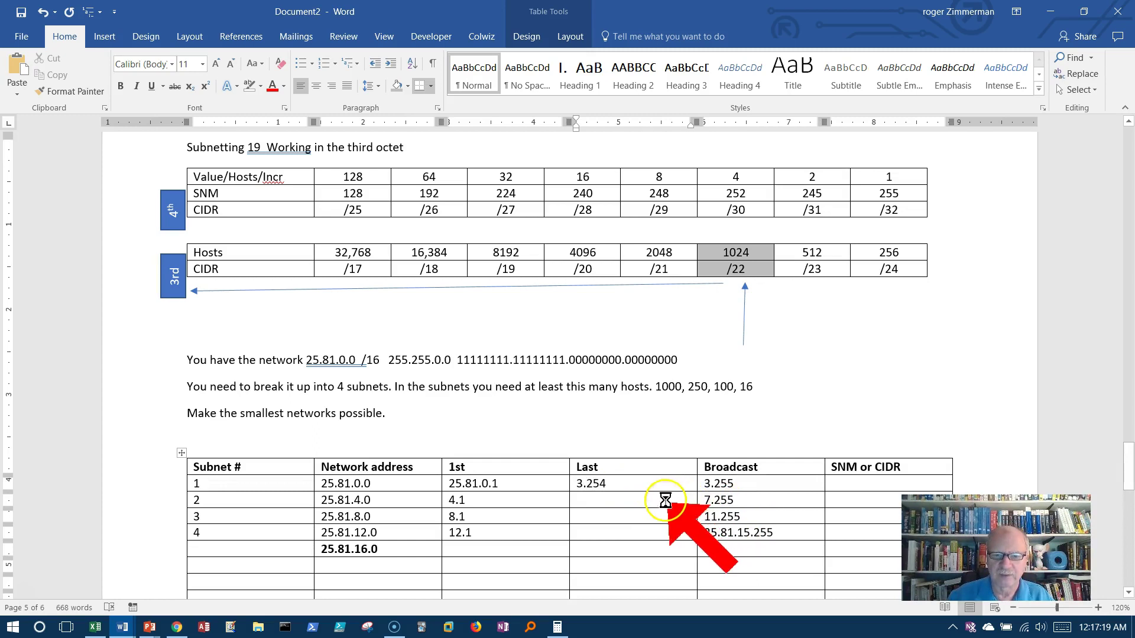
pyautogui.write('7.254')
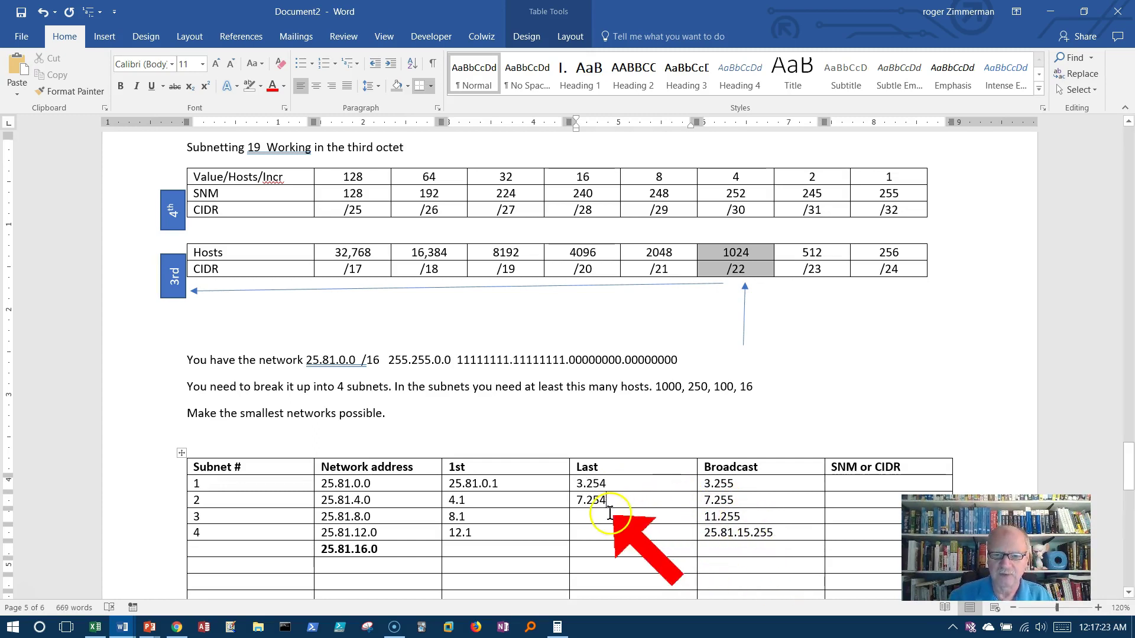
pyautogui.click(590, 518)
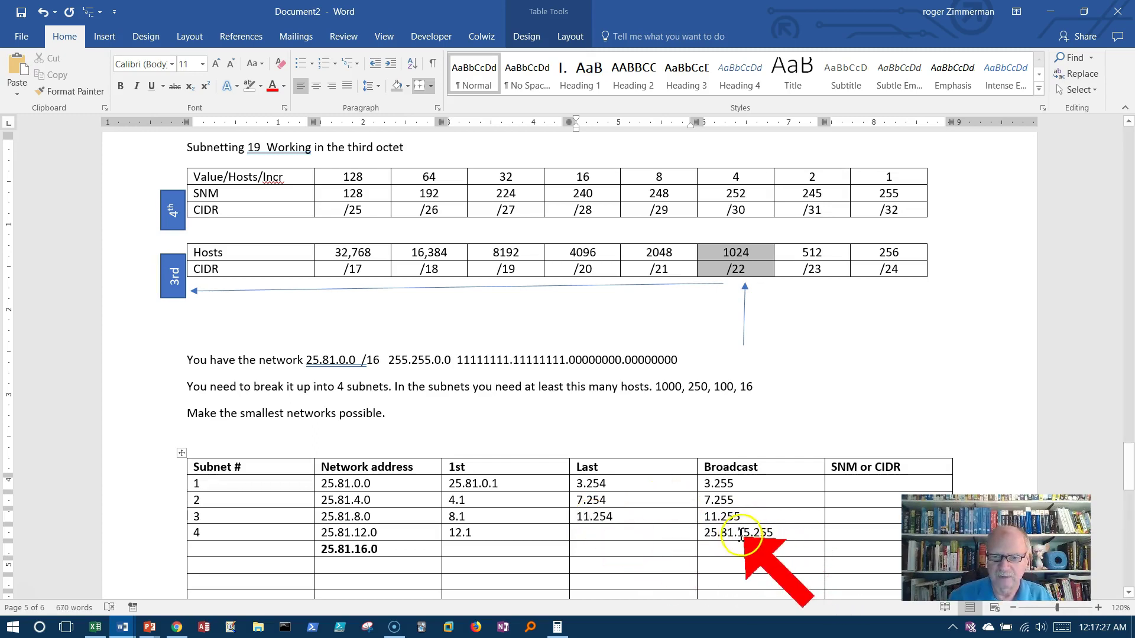
pyautogui.click(589, 531)
pyautogui.write('15.254')
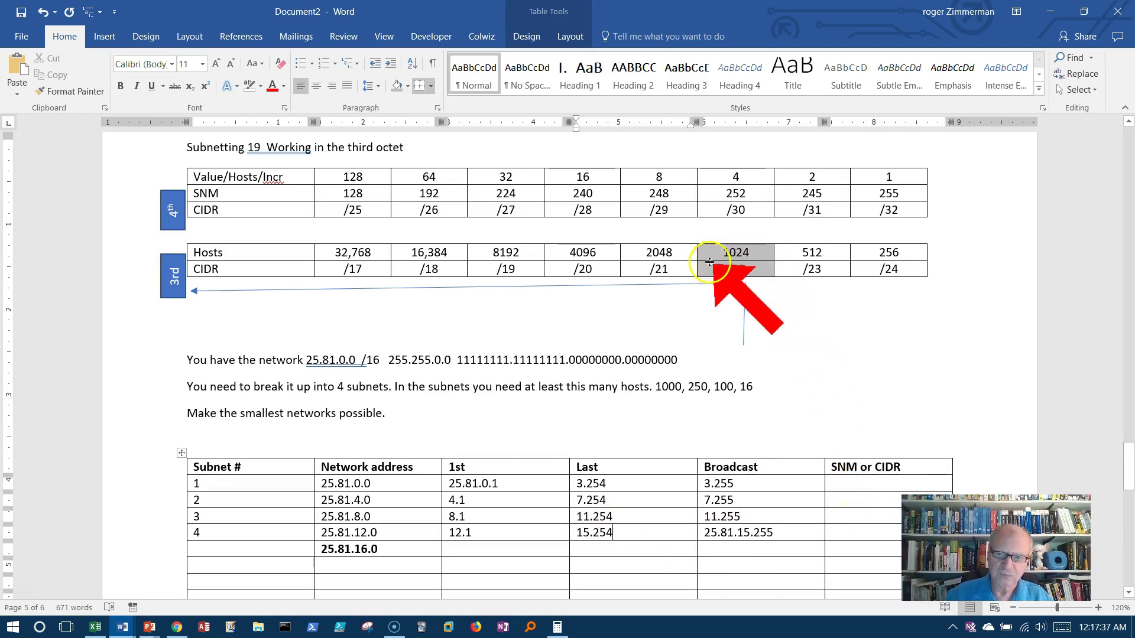
# Fill in the SNM or CIDR column with /22 for subnets 1 and 4 and 255.255.252.0 for subnets 2 and 3.
pyautogui.doubleClick(727, 270)
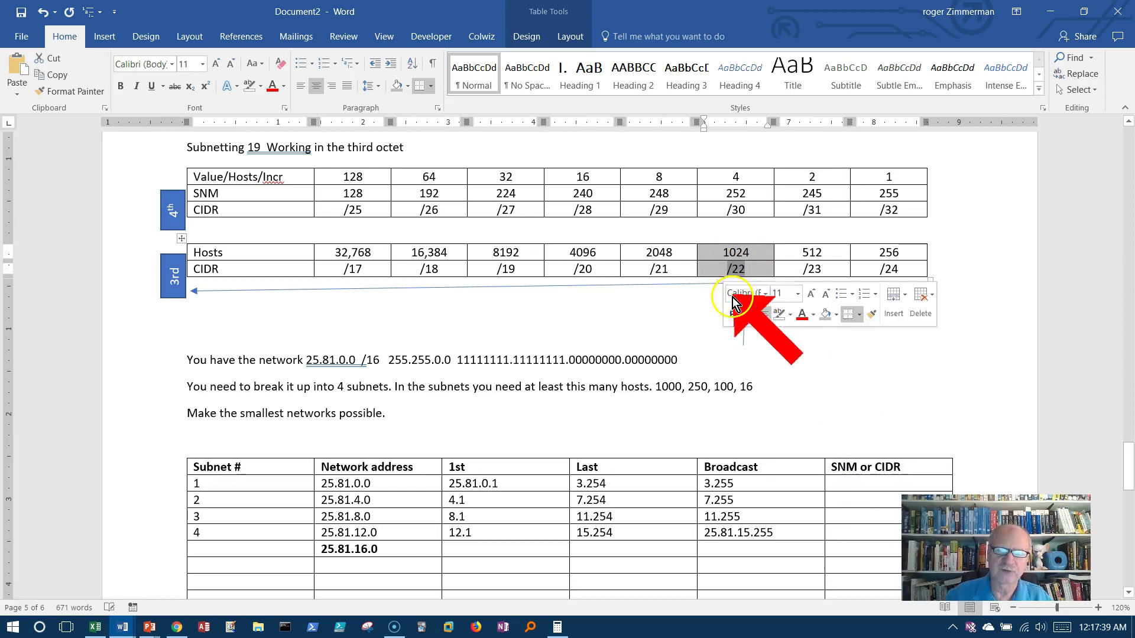
pyautogui.click(864, 491)
pyautogui.write('/22')
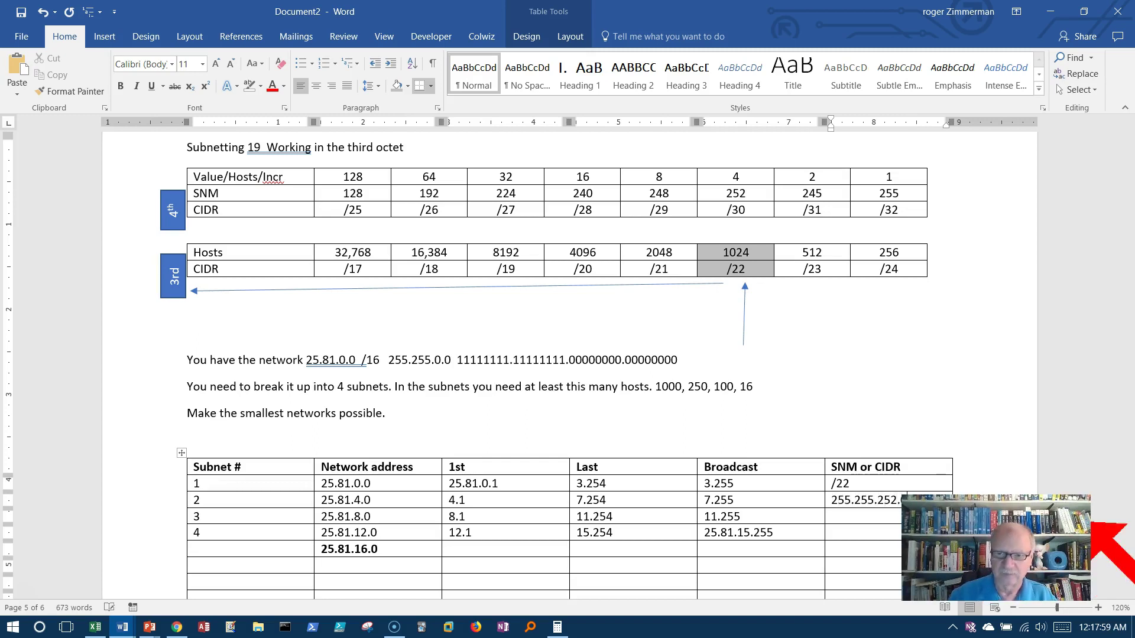
pyautogui.click(860, 516)
pyautogui.write('255.255.252.')
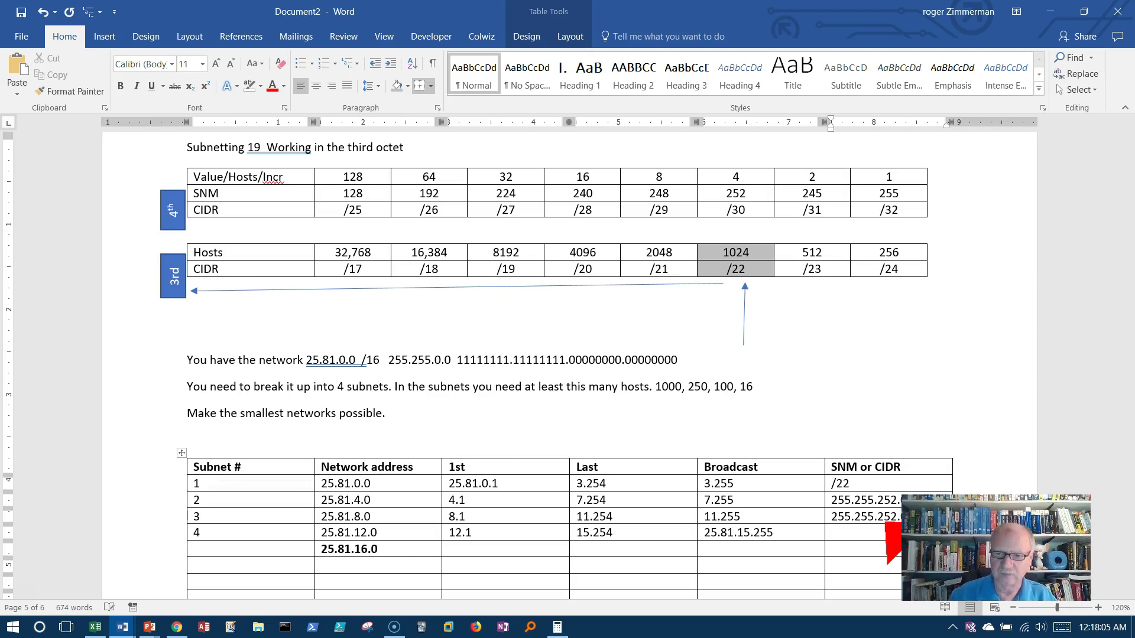
pyautogui.click(887, 532)
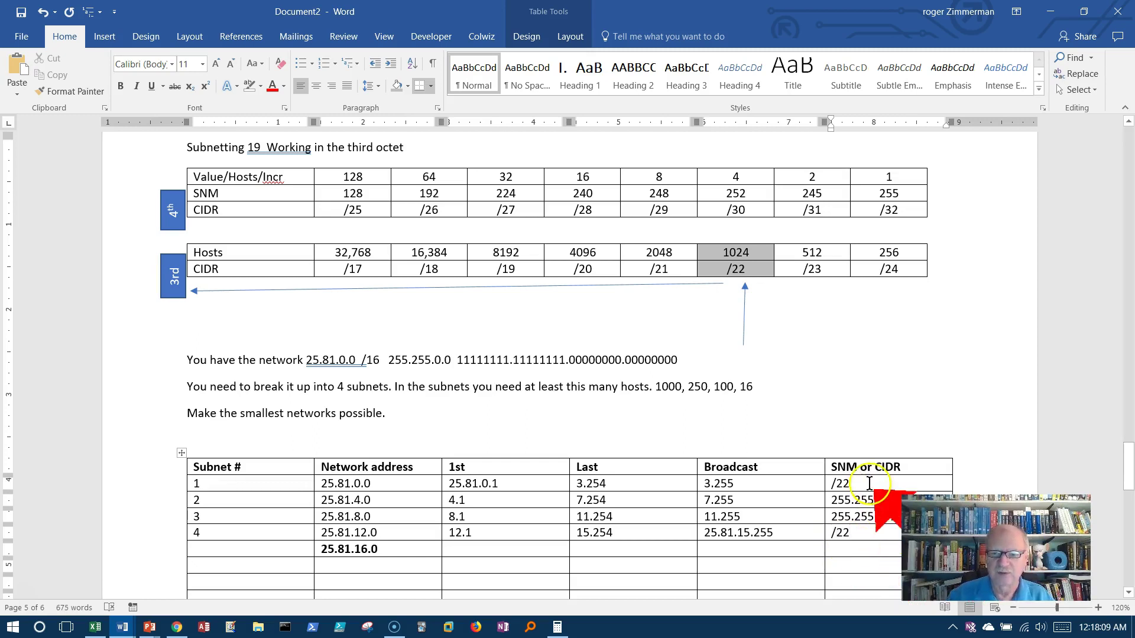
pyautogui.moveTo(937, 496); pyautogui.dragTo(828, 481)
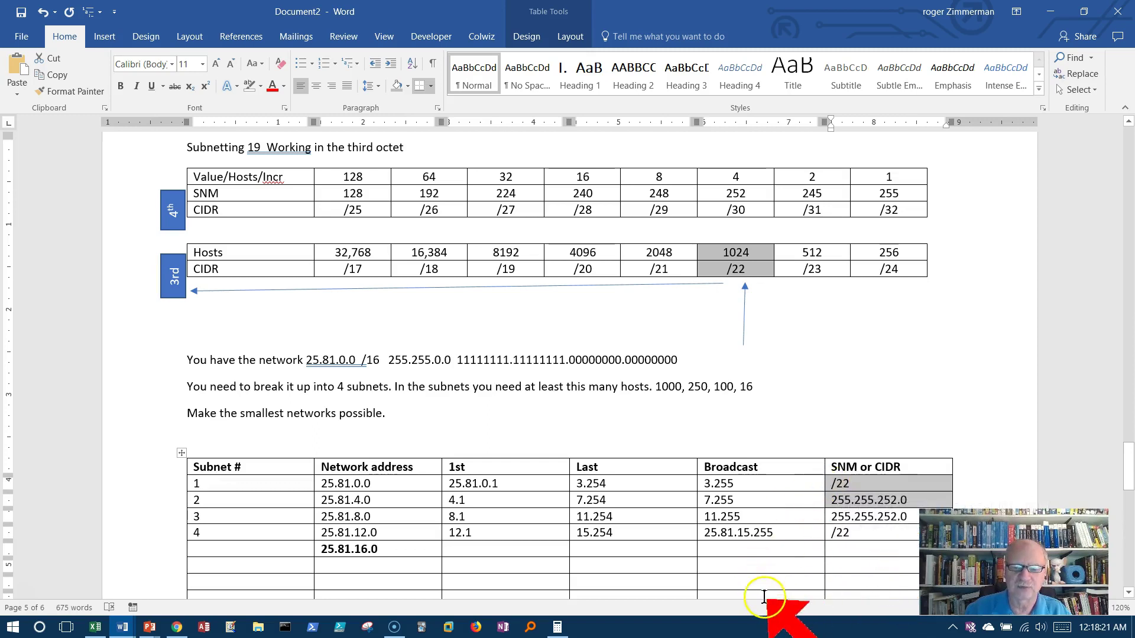
pyautogui.click(765, 568)
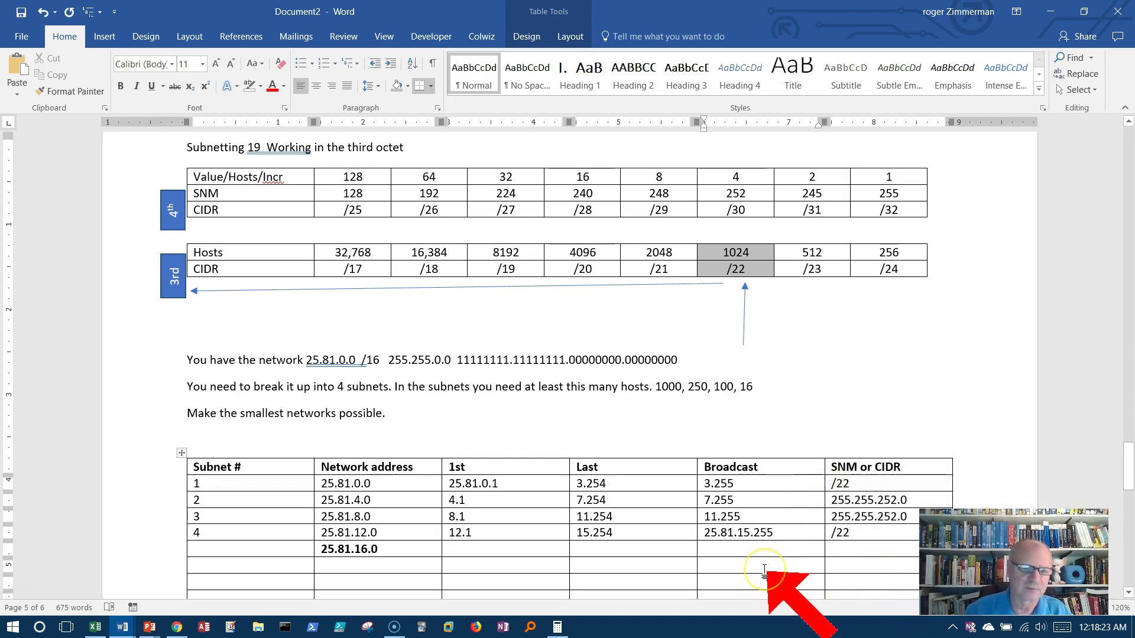
# Complete subnet 1's Last address with the prefix 25.81. so that it reads 25.81.3.254.
pyautogui.click(477, 490)
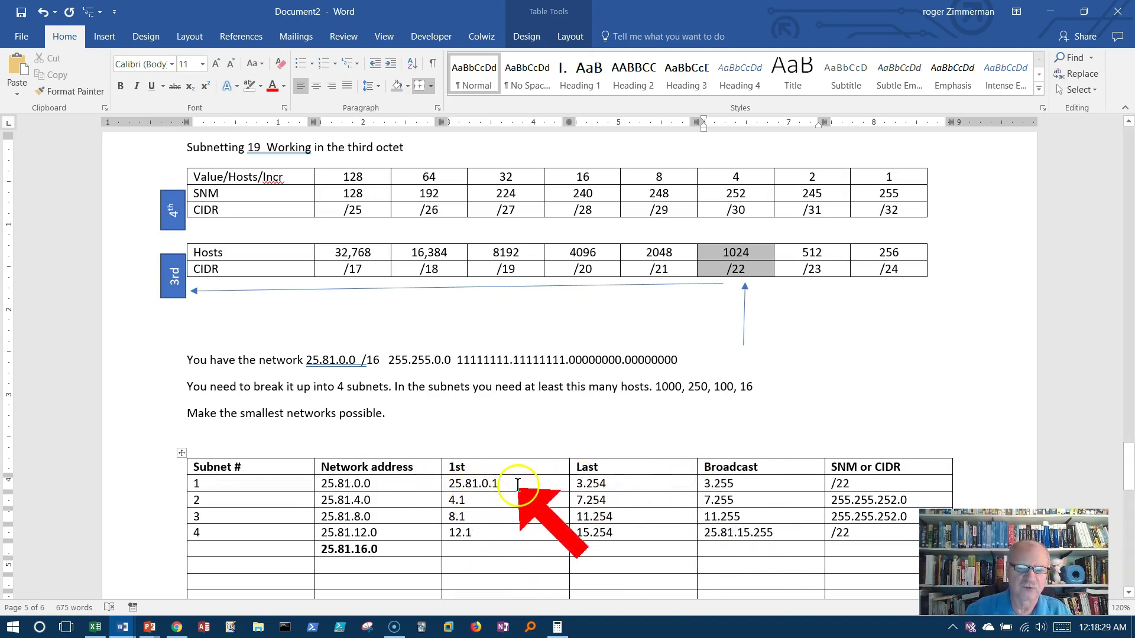
pyautogui.click(579, 485)
pyautogui.write('25.81.')
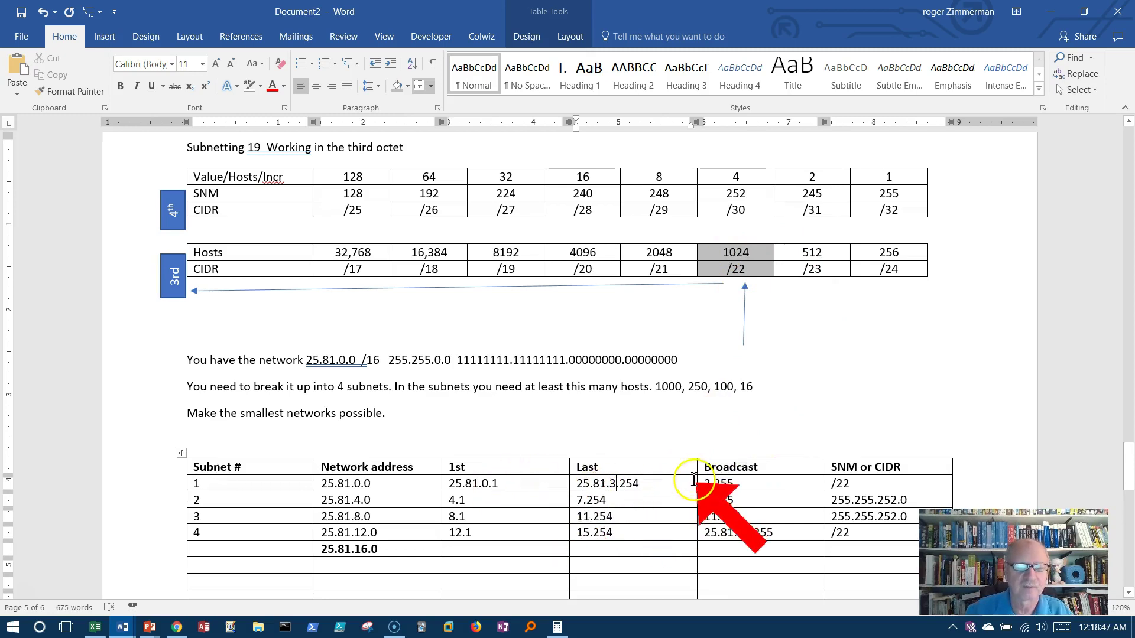
pyautogui.click(669, 483)
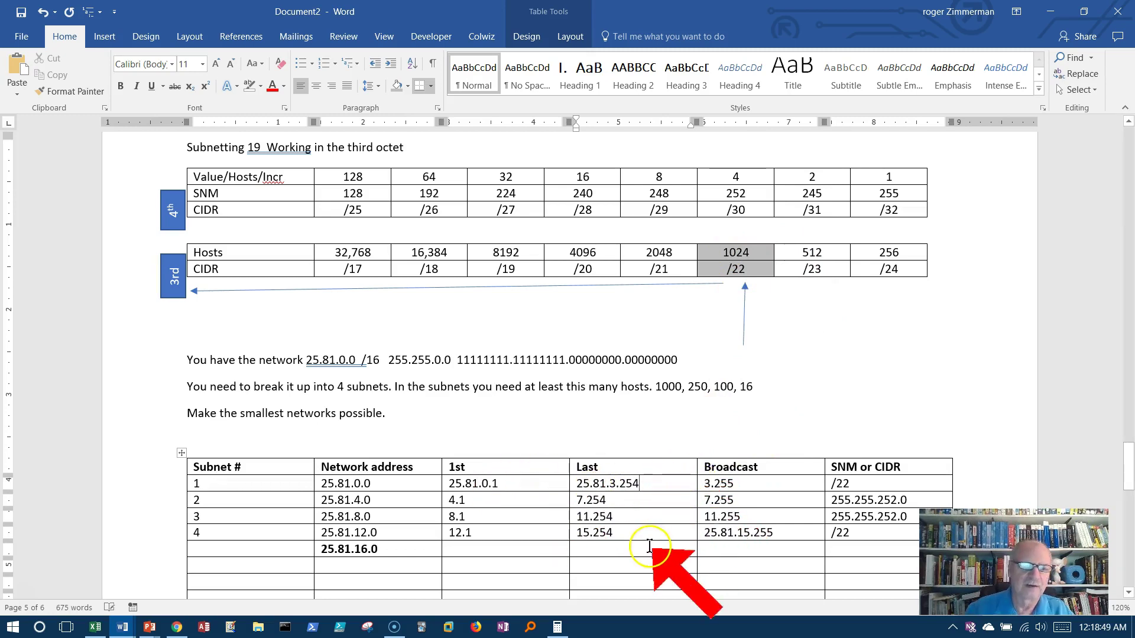
pyautogui.scroll(-1, 591, 467)
pyautogui.scroll(3, 596, 495)
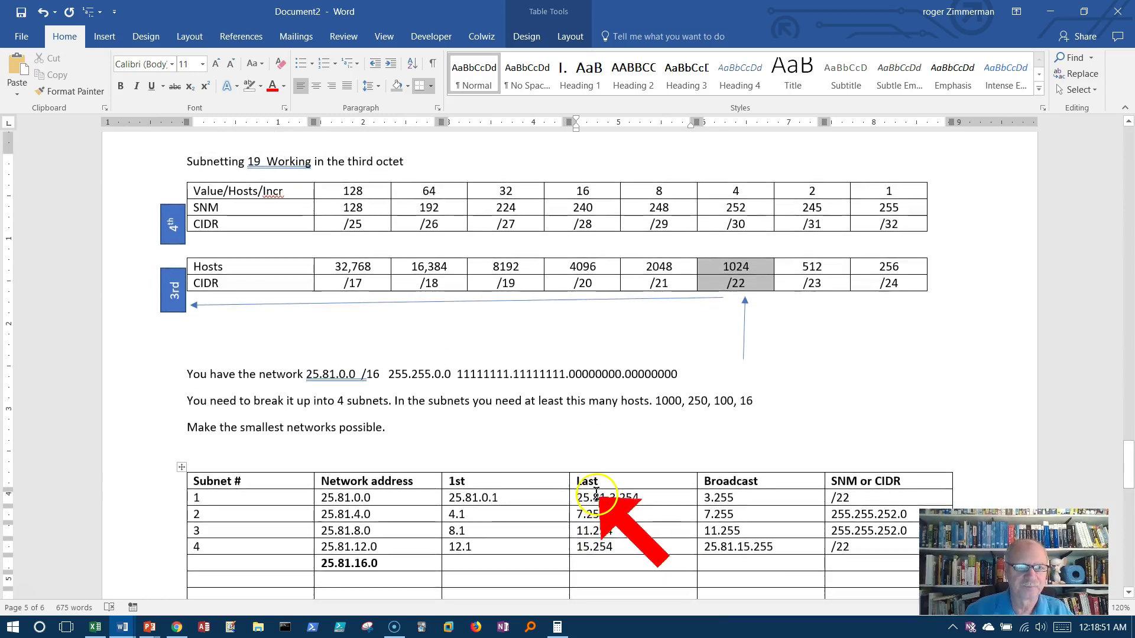